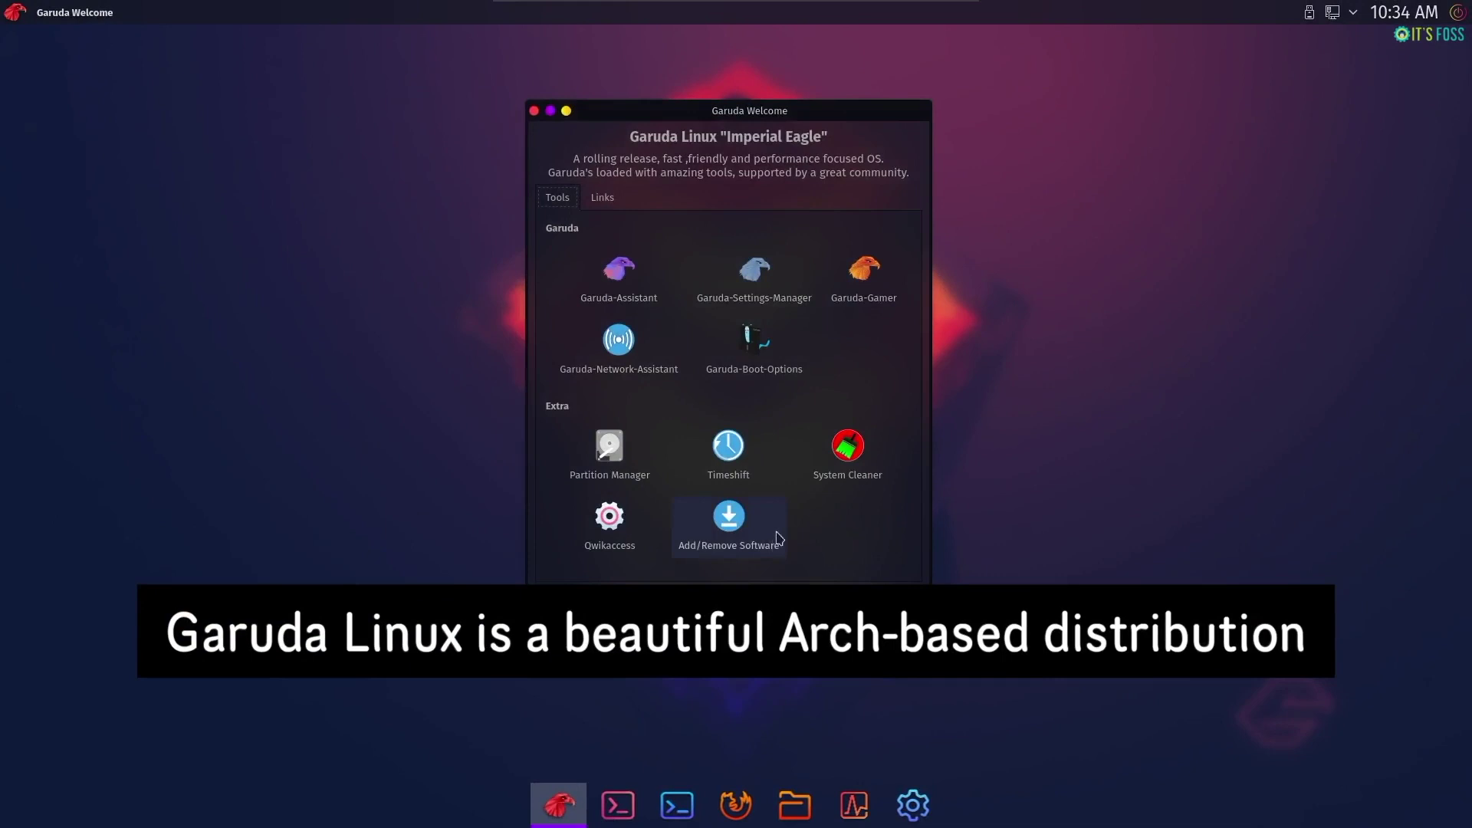
# - View the Links page in Garuda Welcome, then close the welcome window
pyautogui.click(602, 197)
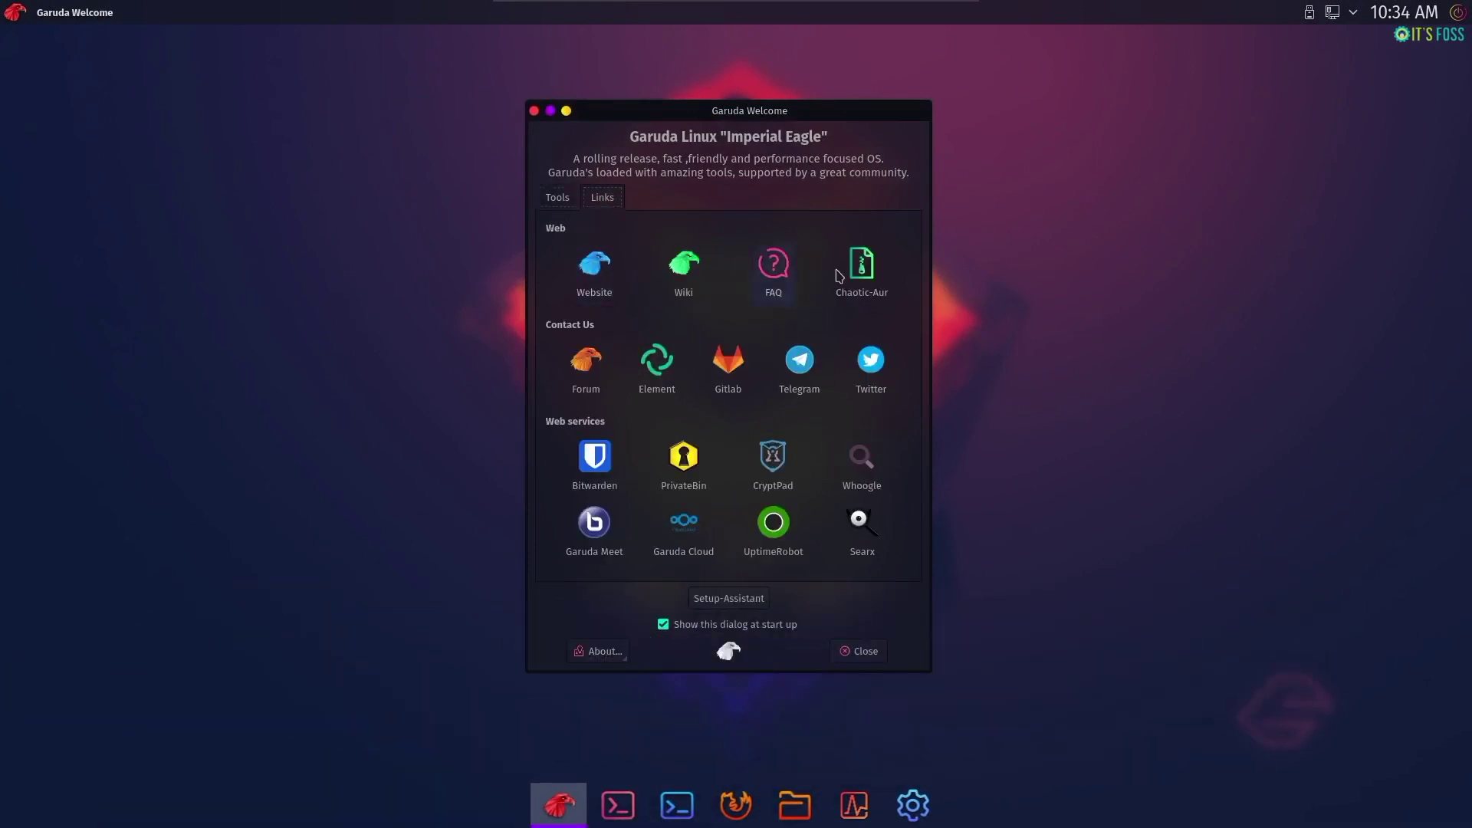
pyautogui.click(876, 651)
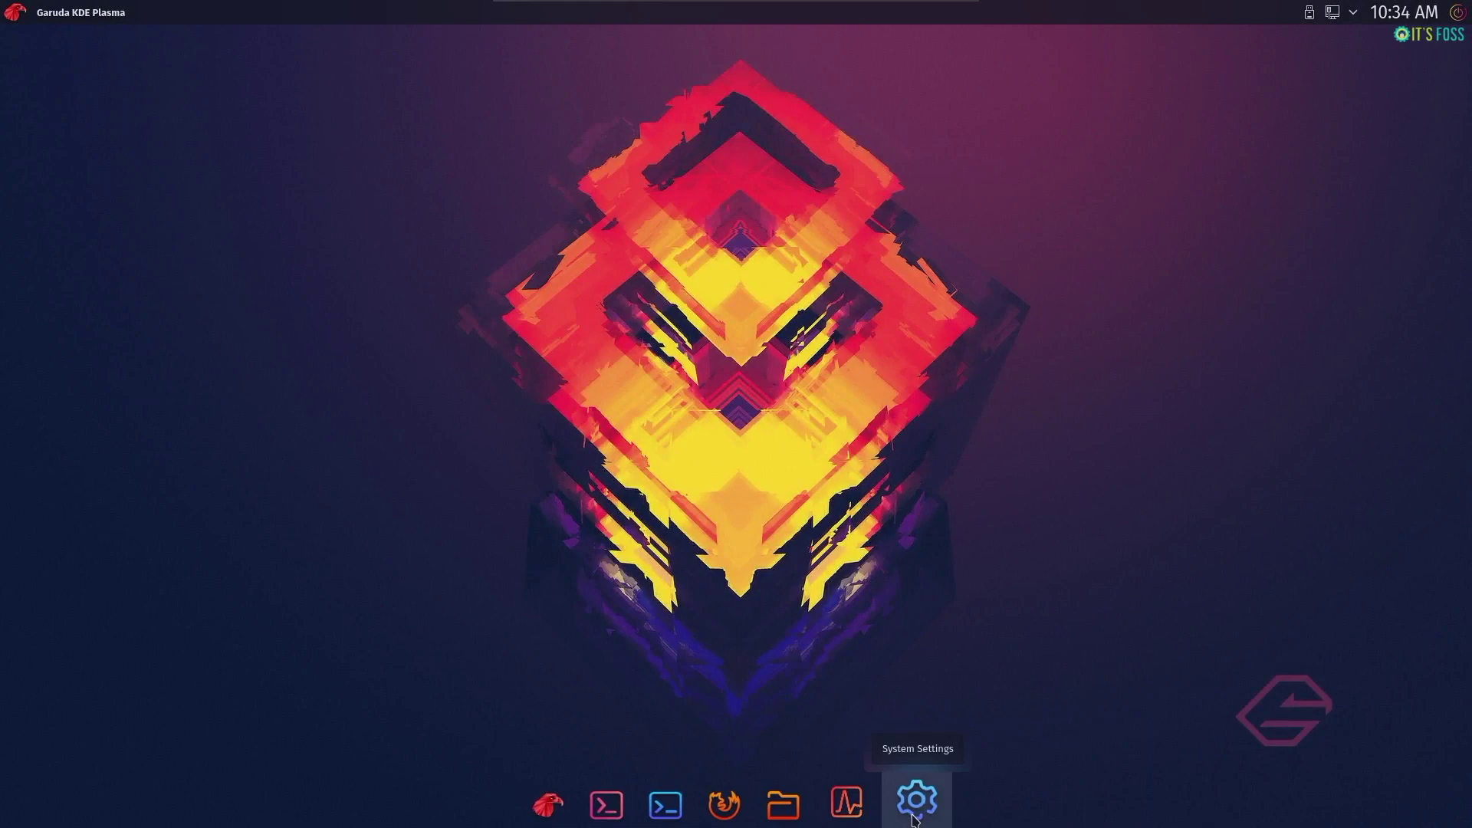
pyautogui.rightClick(1001, 218)
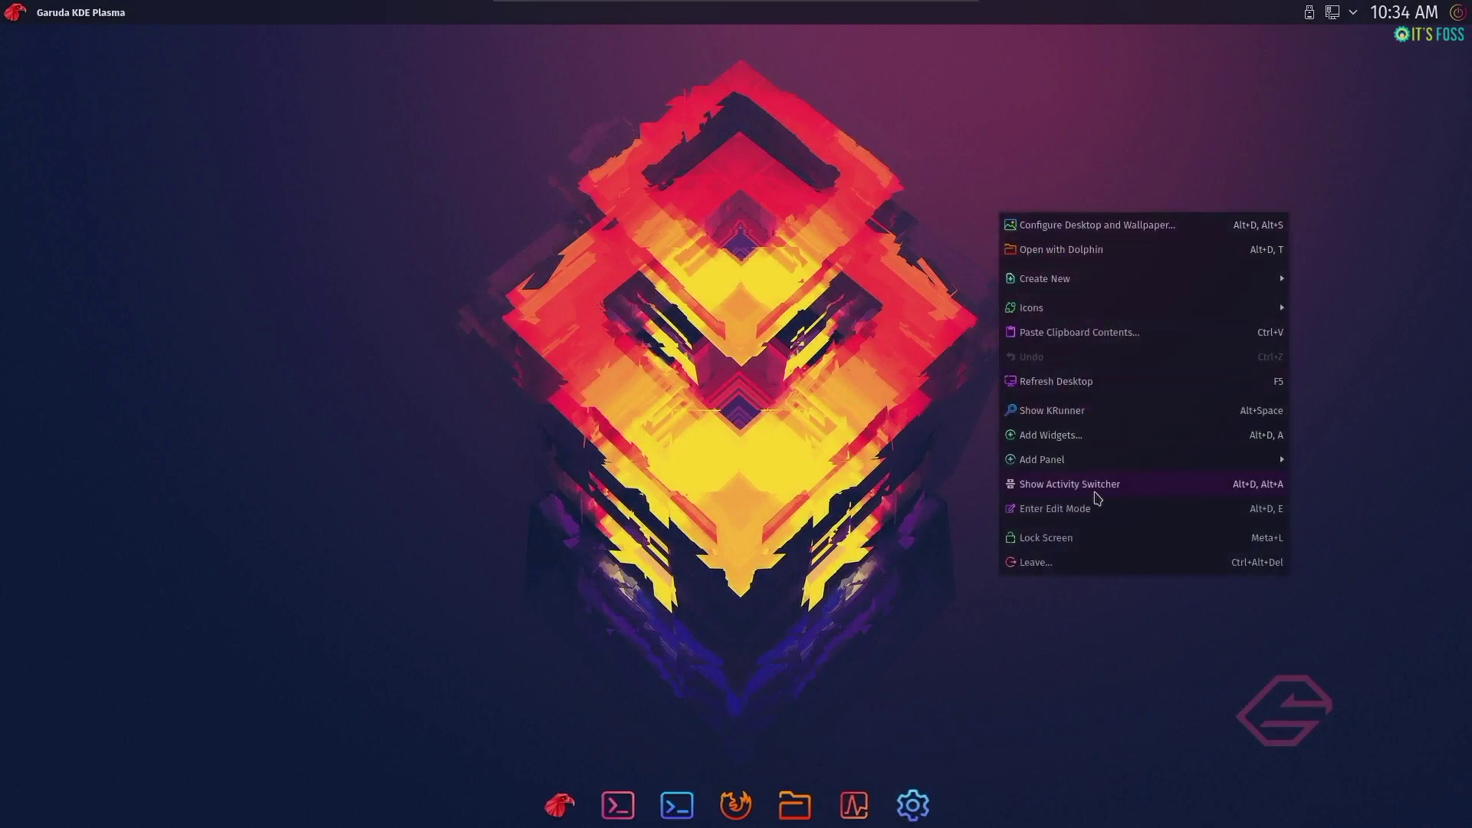
pyautogui.click(1078, 442)
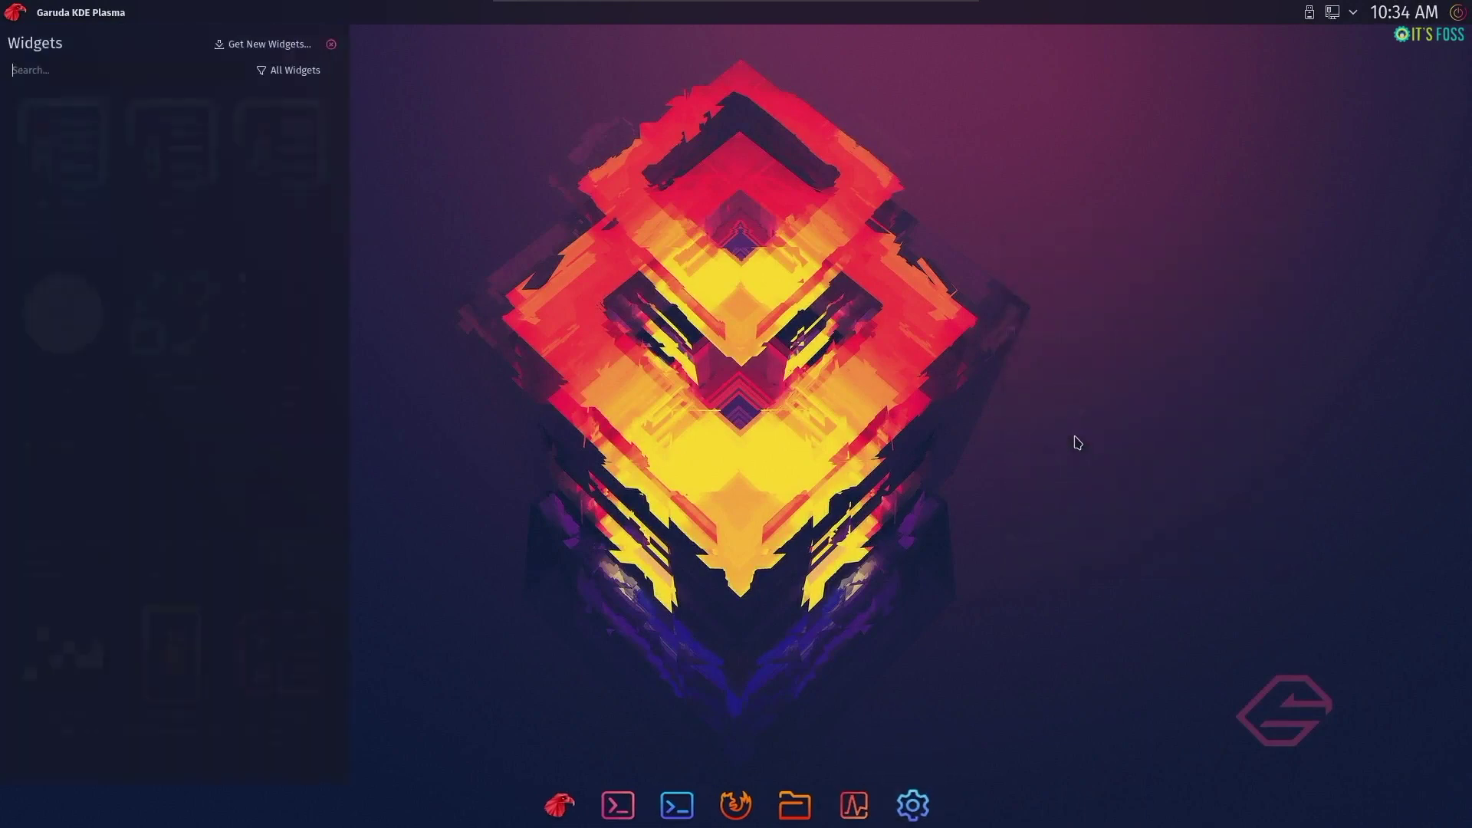
pyautogui.moveTo(339, 127); pyautogui.dragTo(347, 79)
pyautogui.press('Escape')
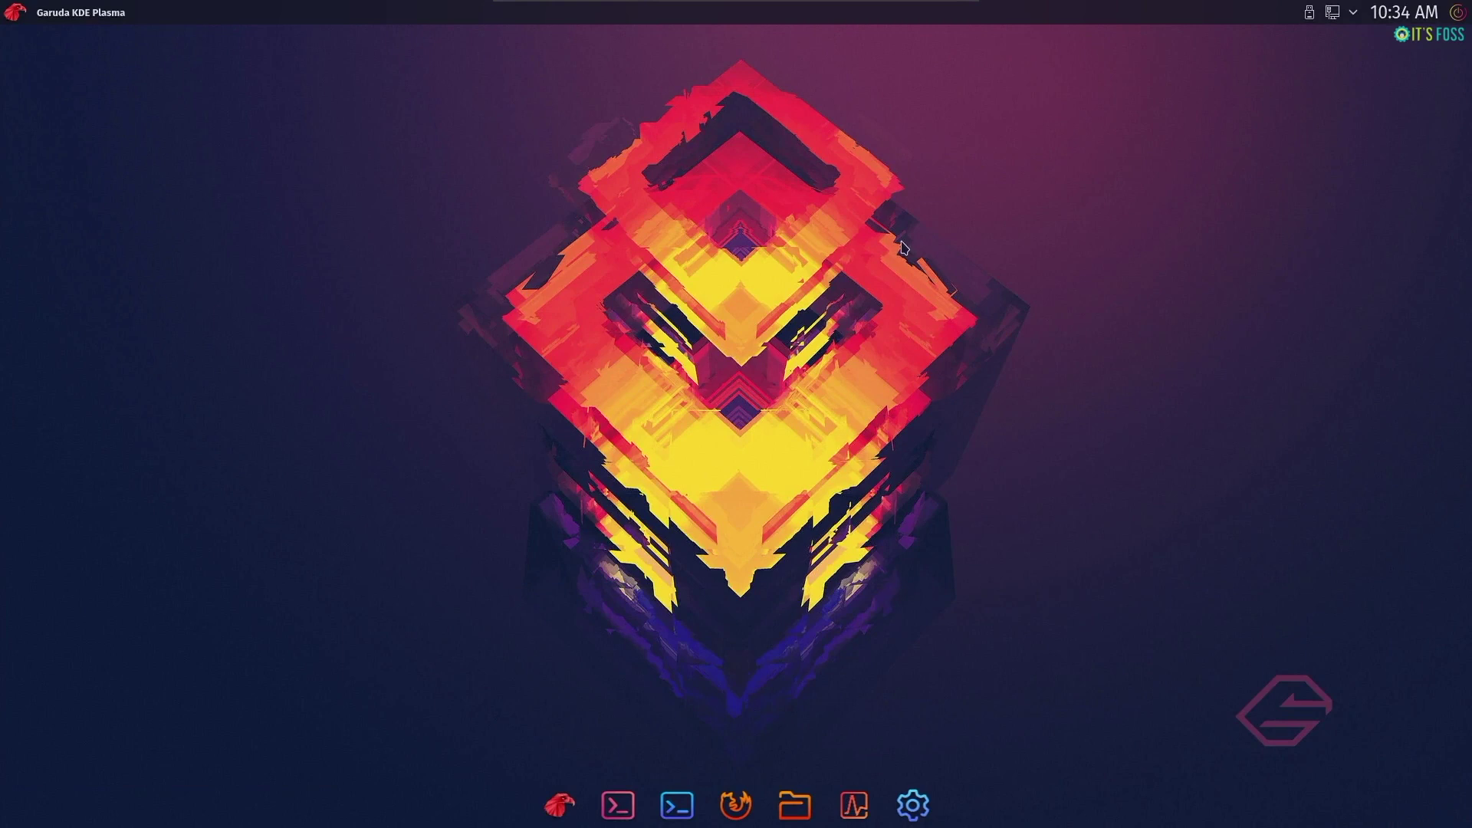
pyautogui.rightClick(903, 244)
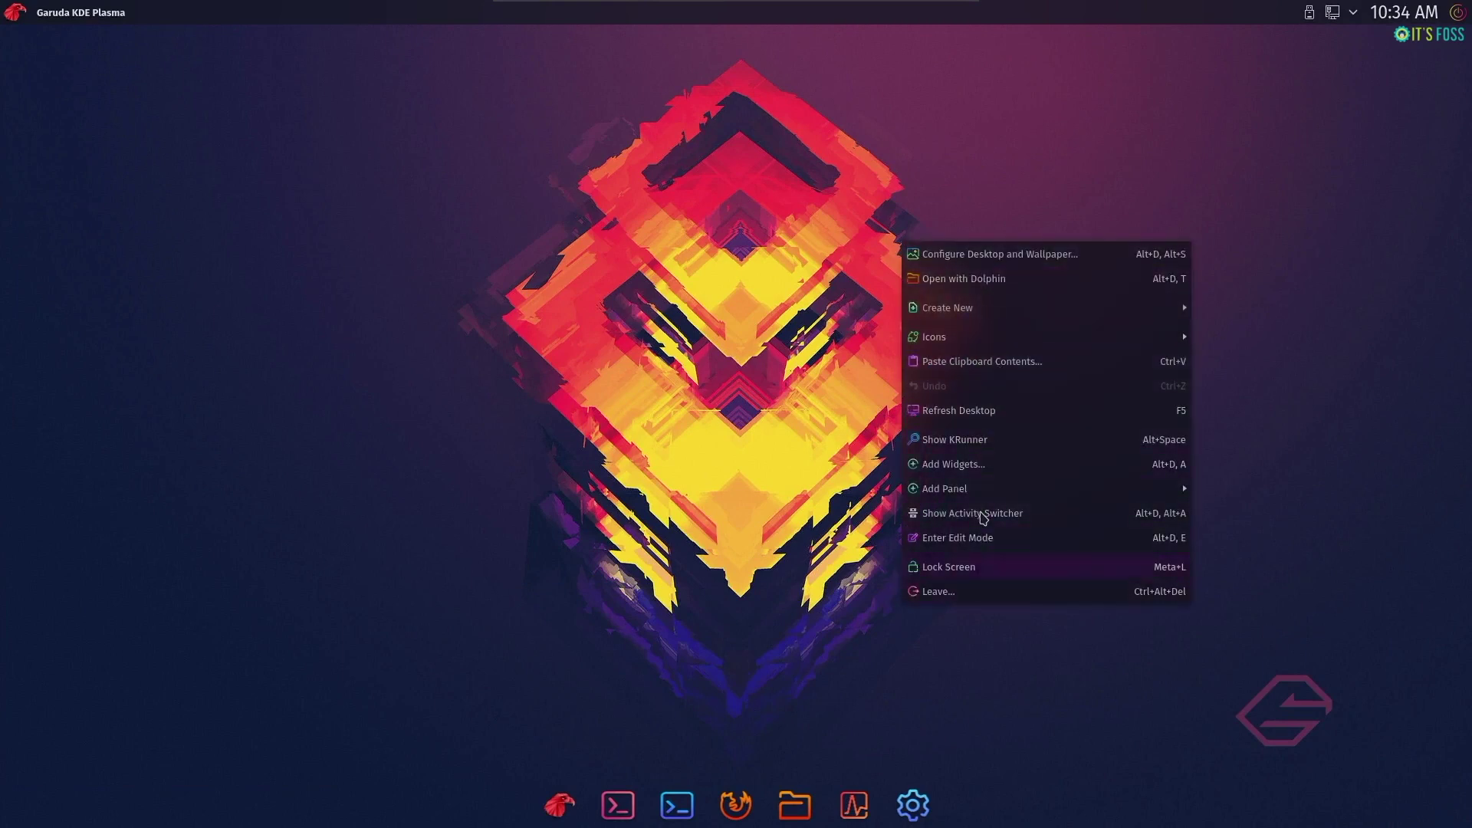
pyautogui.moveTo(1163, 322)
pyautogui.click(1241, 307)
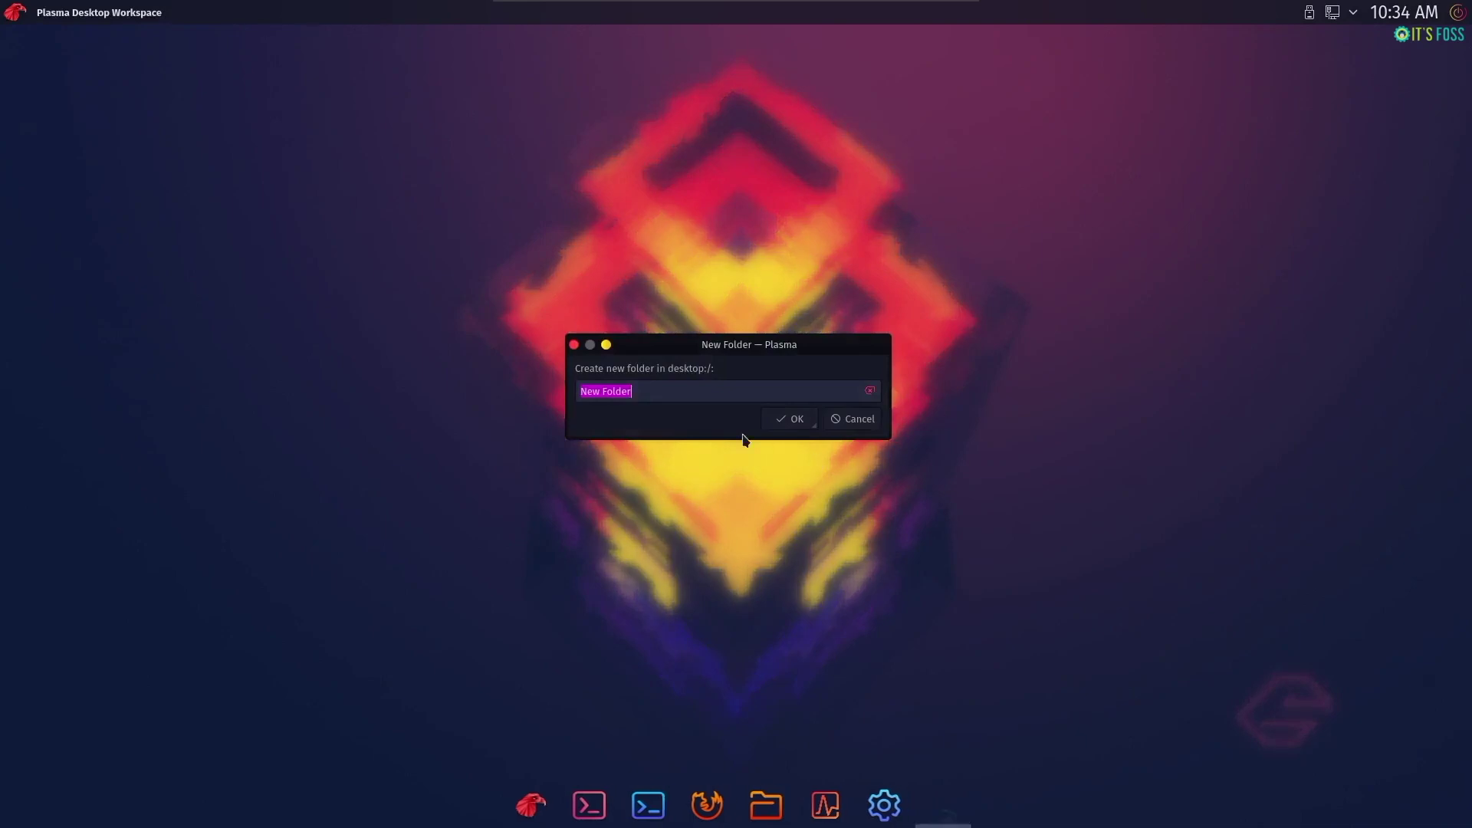
pyautogui.click(854, 419)
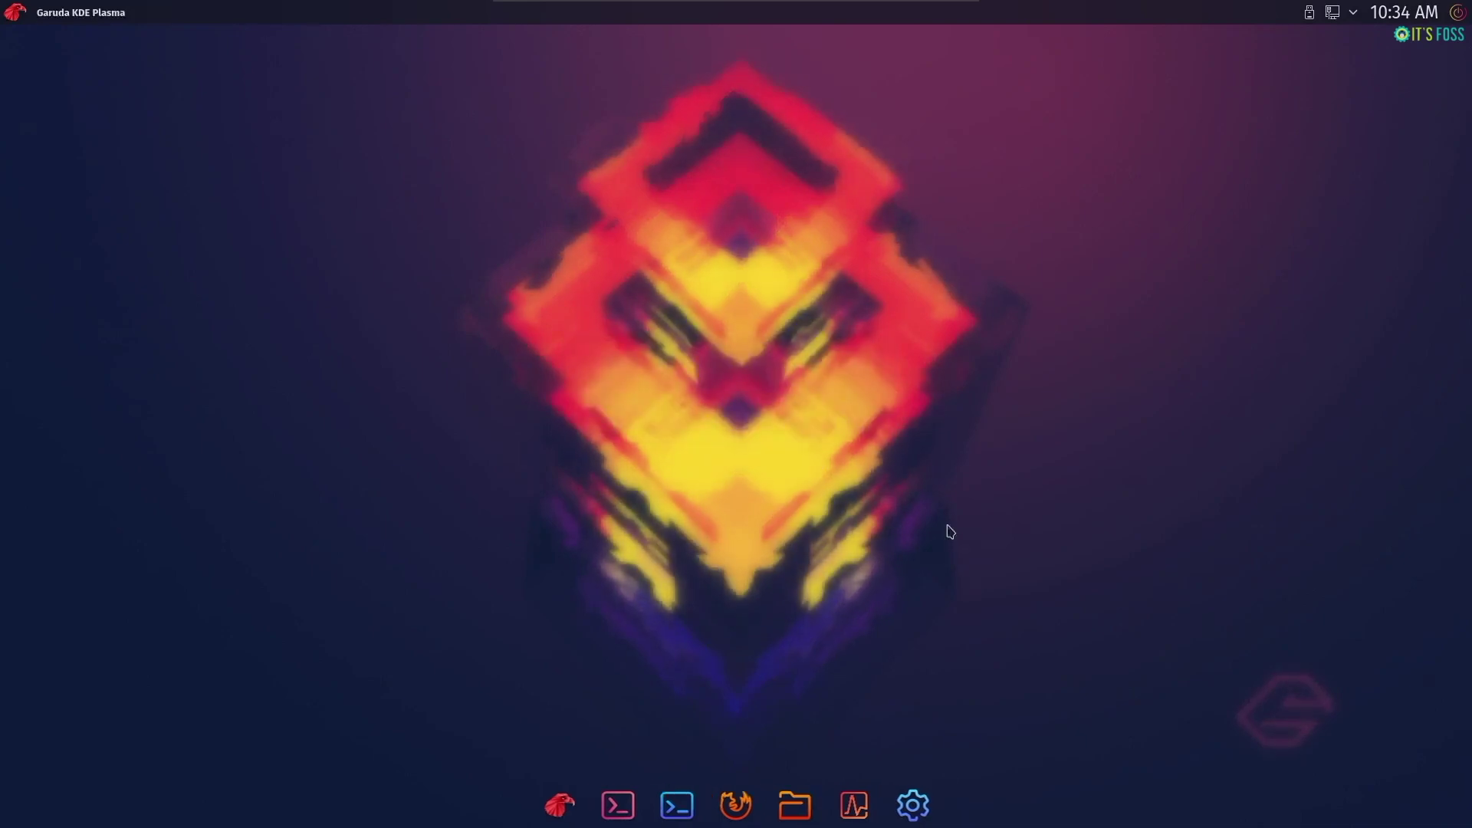
pyautogui.click(1419, 10)
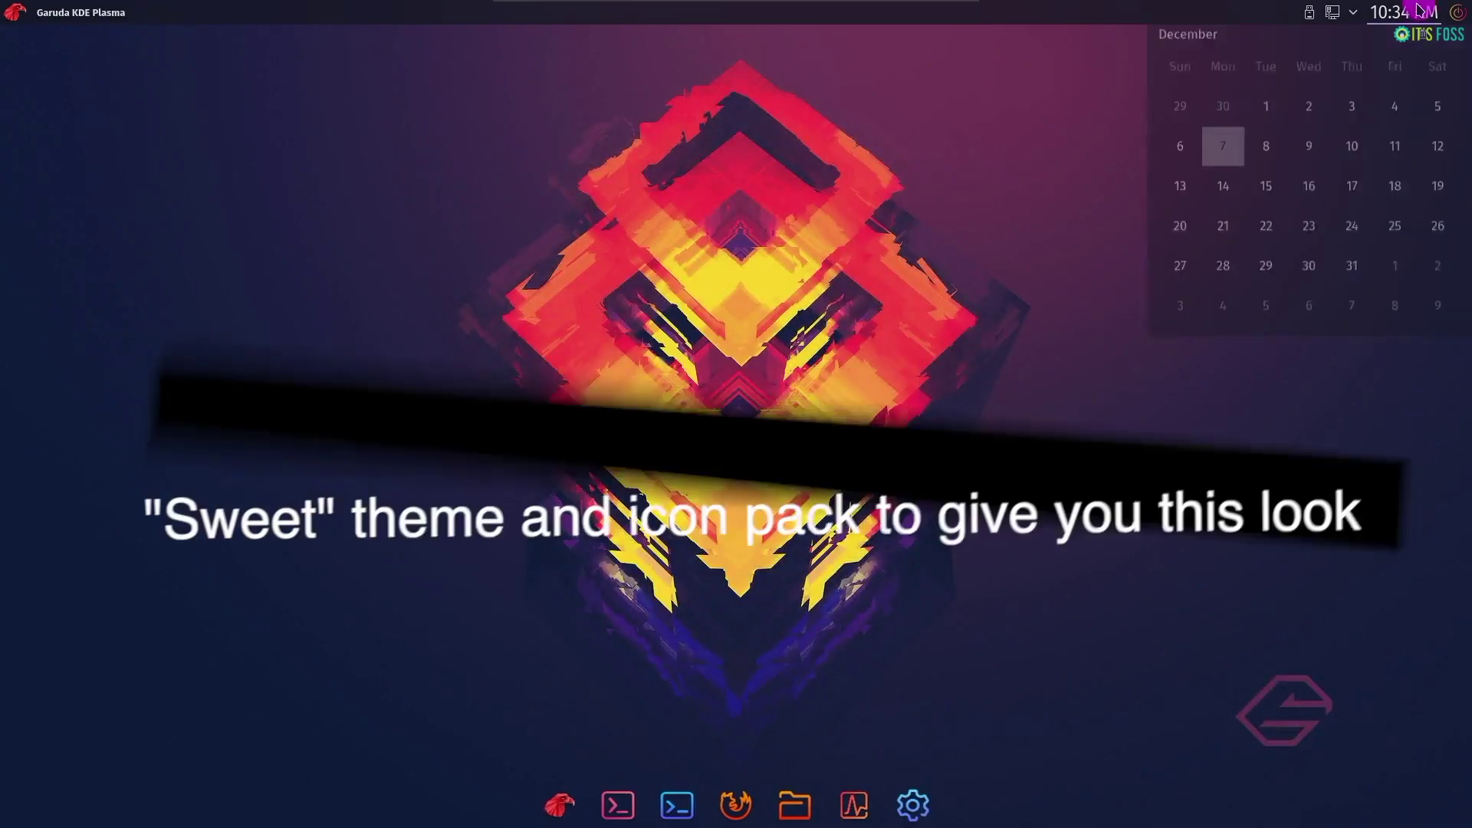
pyautogui.click(1338, 12)
pyautogui.click(1312, 18)
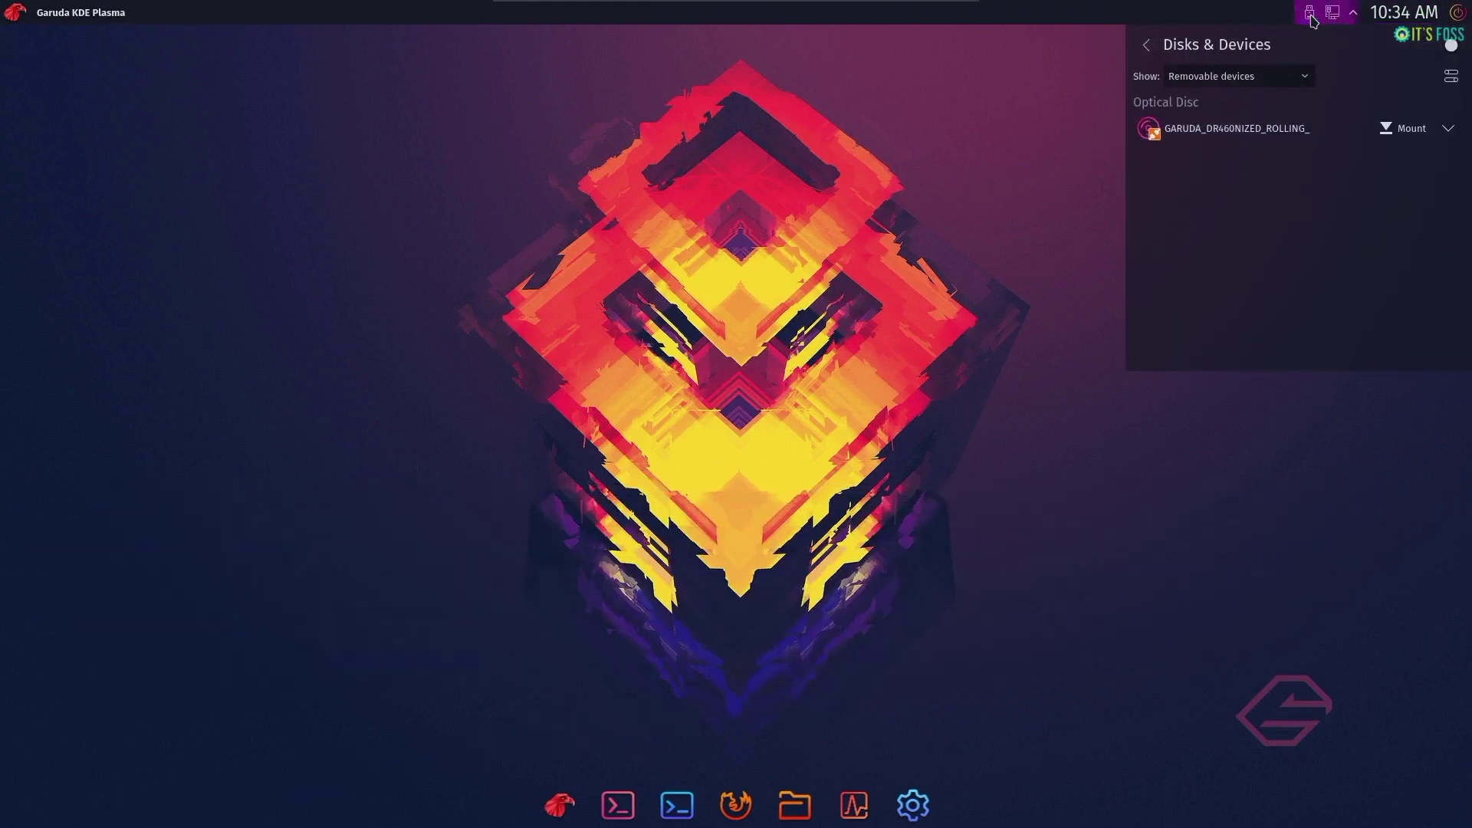
pyautogui.click(874, 230)
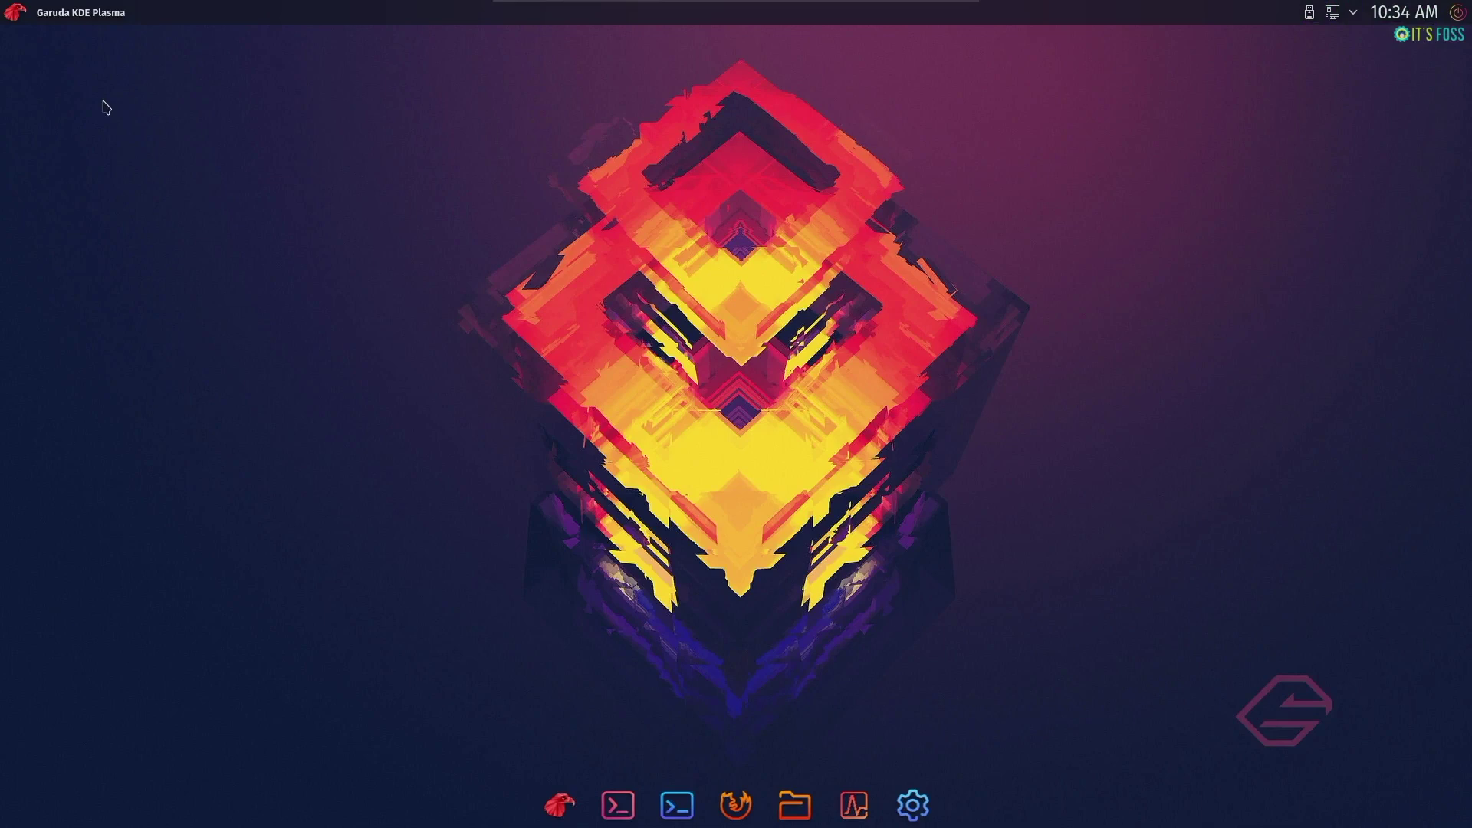
pyautogui.rightClick(106, 107)
pyautogui.click(153, 115)
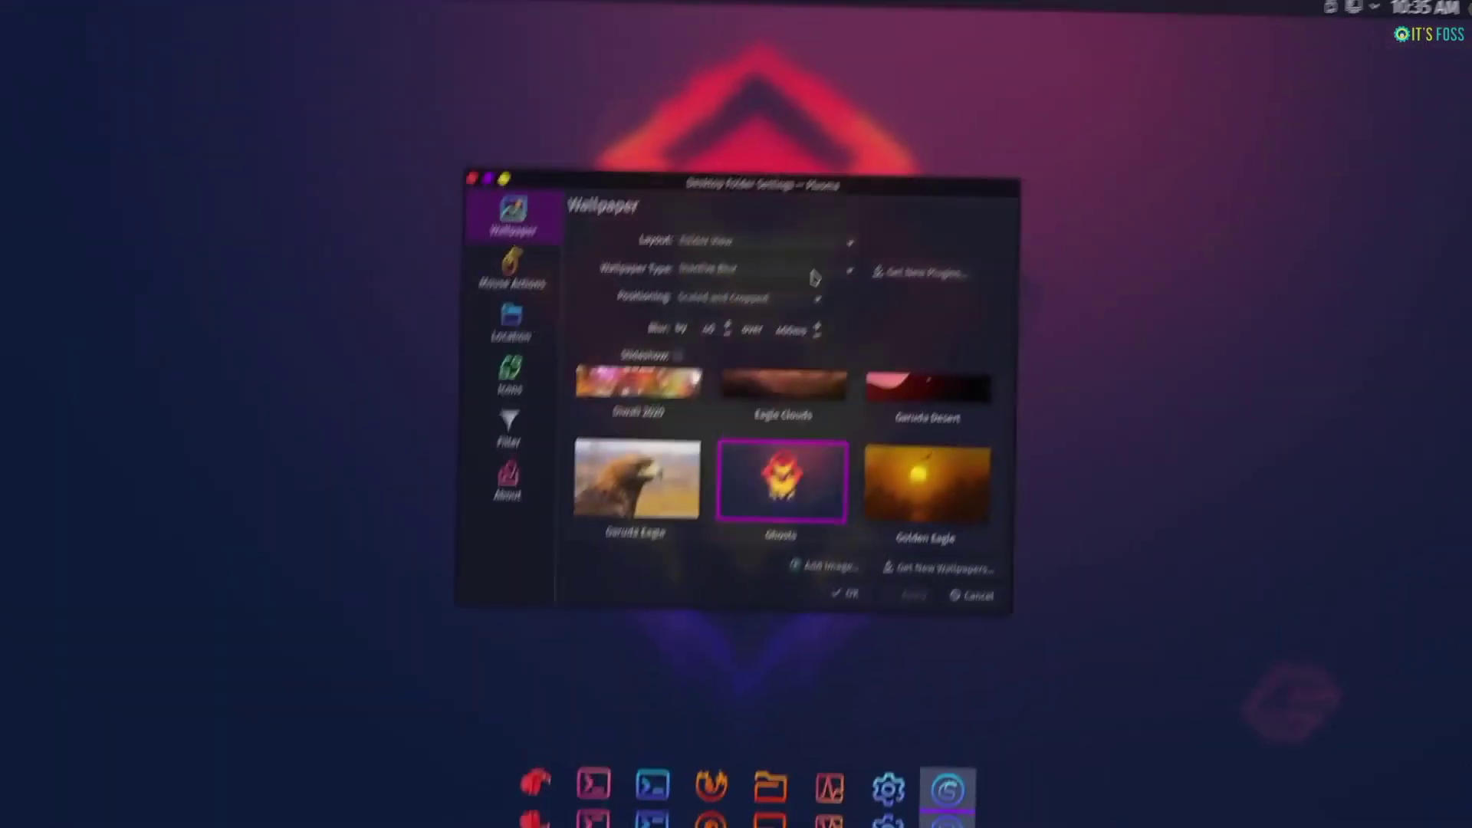
pyautogui.click(467, 277)
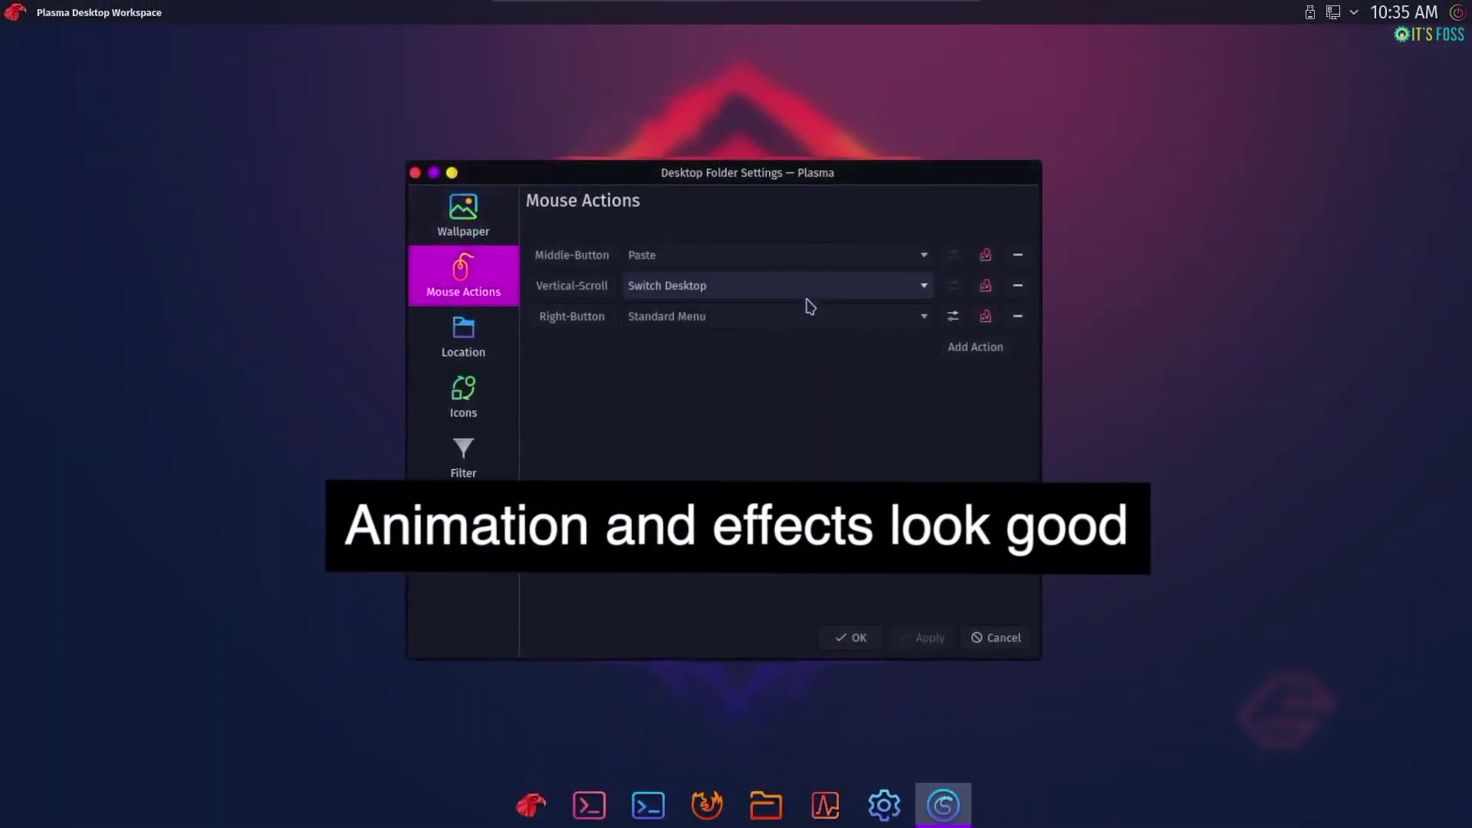
pyautogui.click(460, 337)
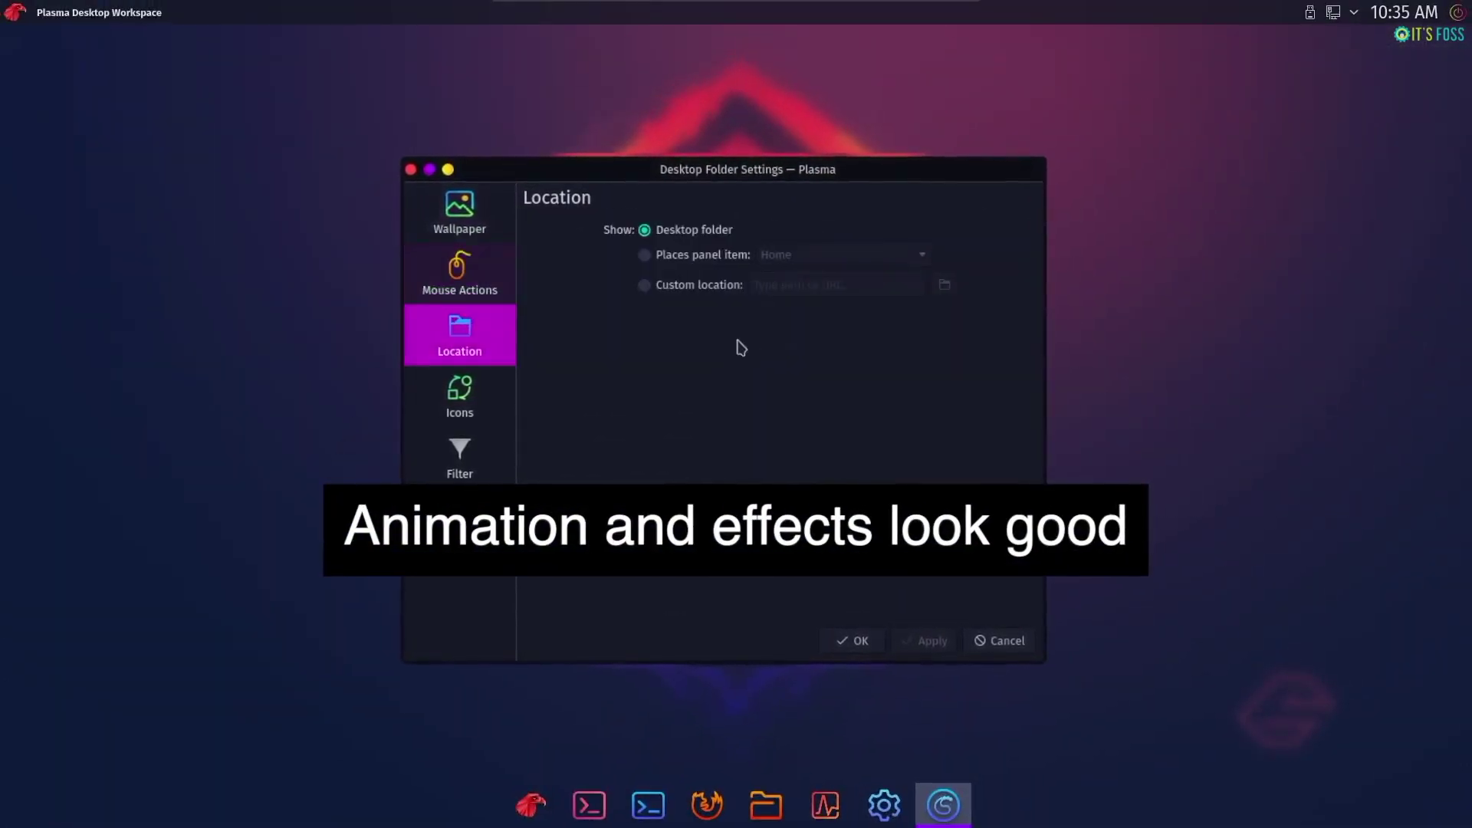
pyautogui.click(481, 413)
pyautogui.click(483, 469)
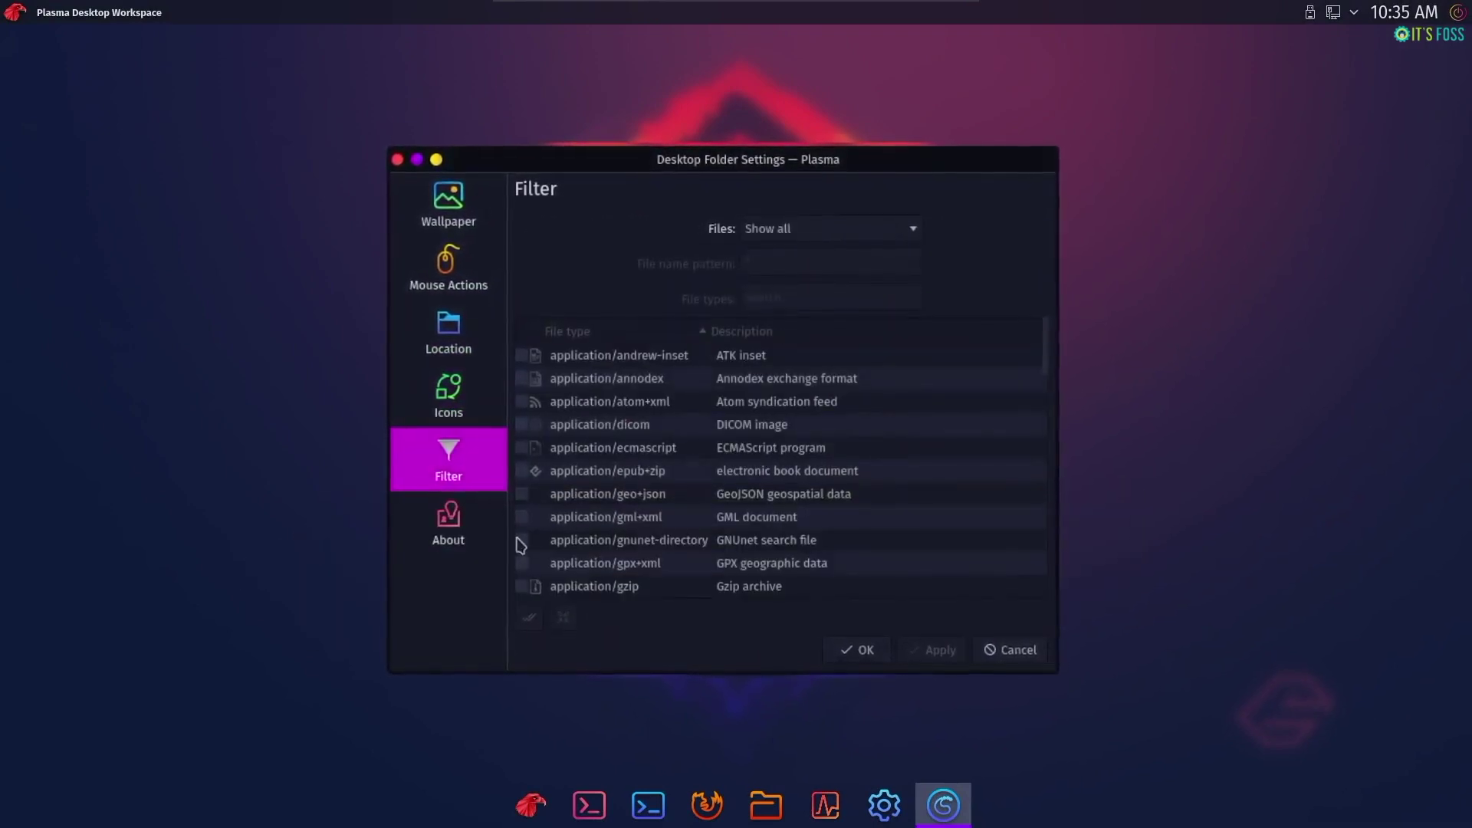
pyautogui.click(449, 533)
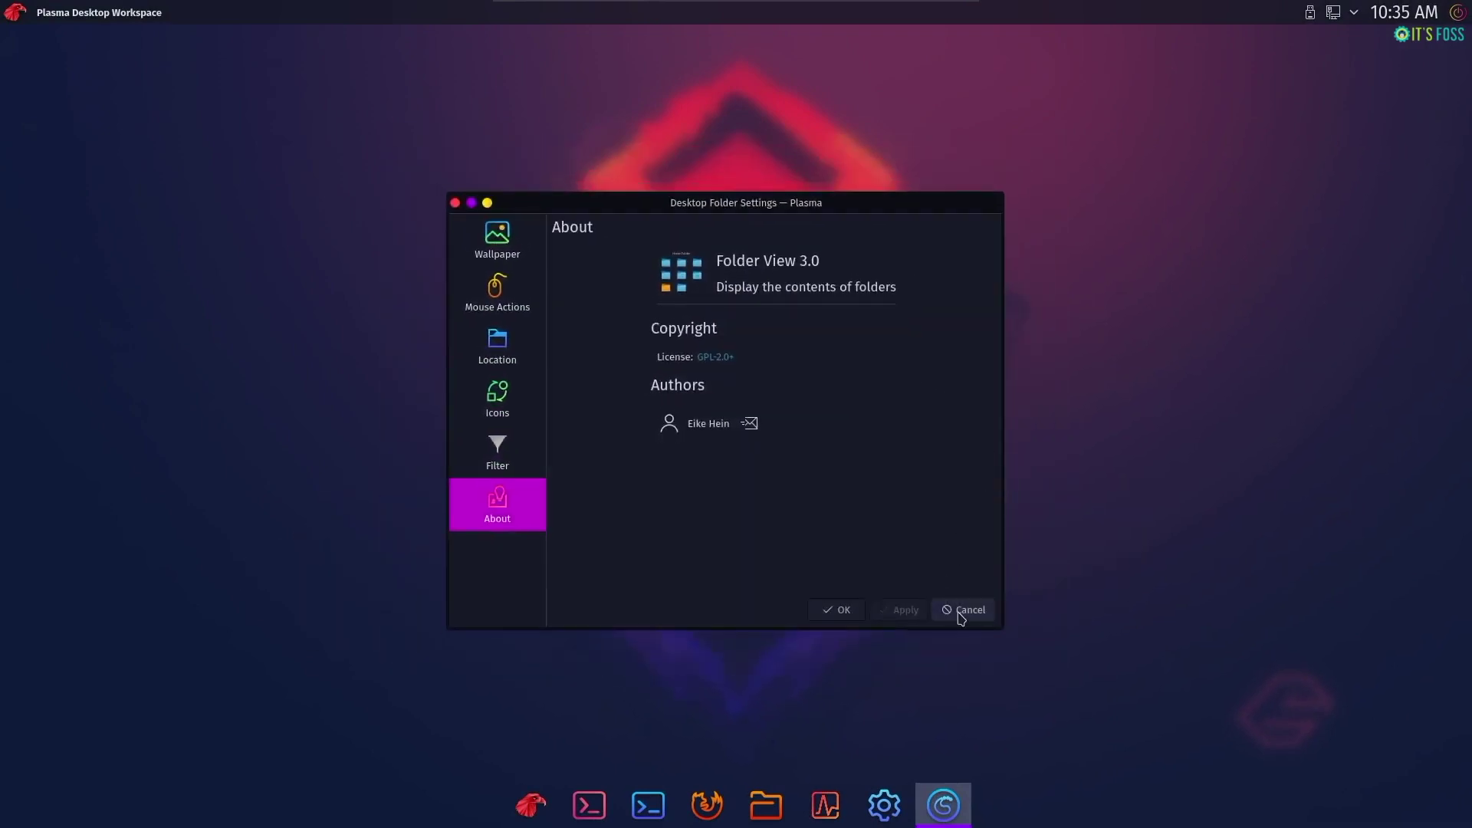
pyautogui.click(962, 613)
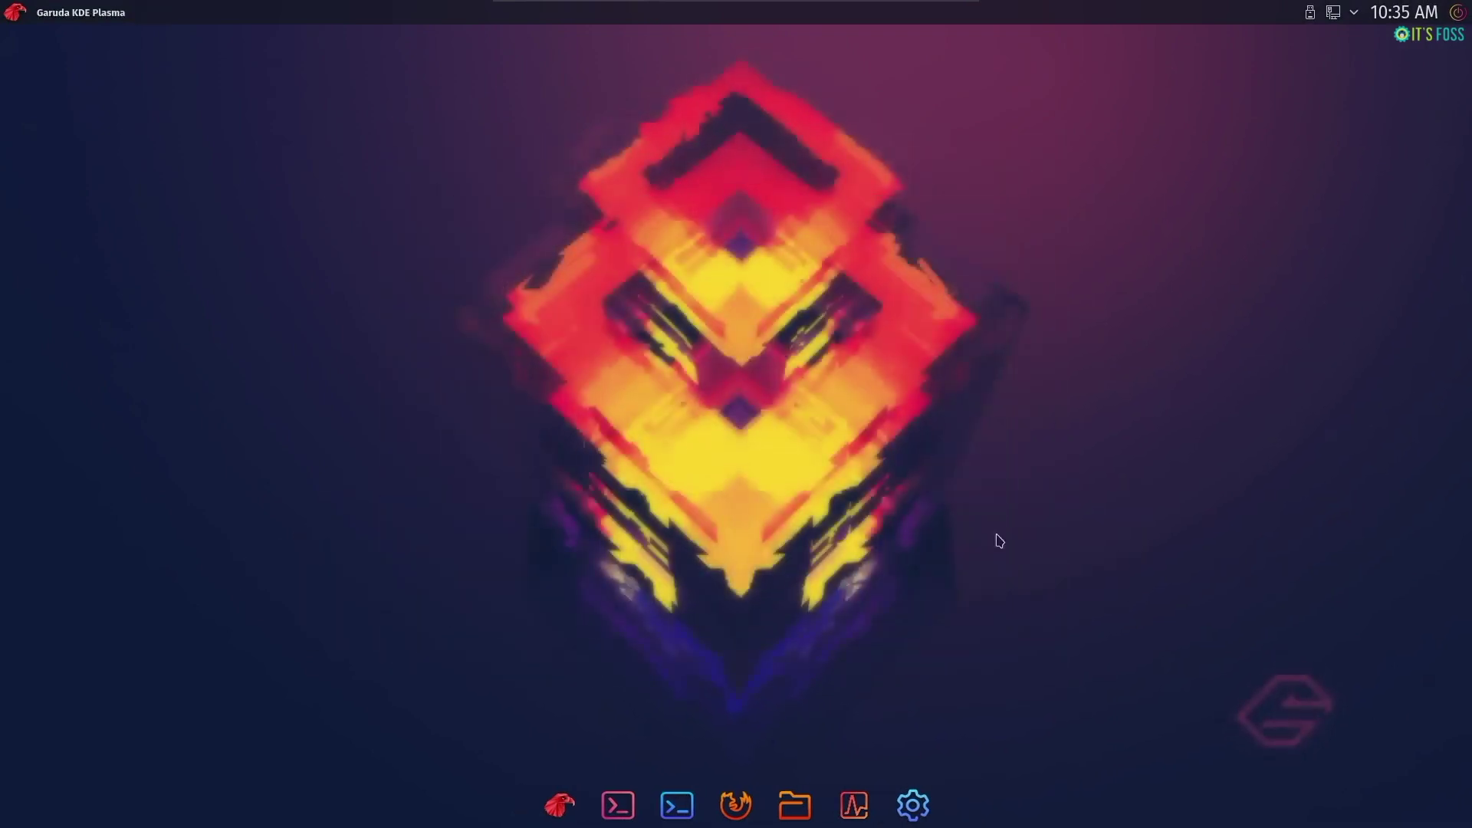
# - In Dolphin, browse Documents, Downloads, Music and Pictures, then search for Images
pyautogui.click(788, 812)
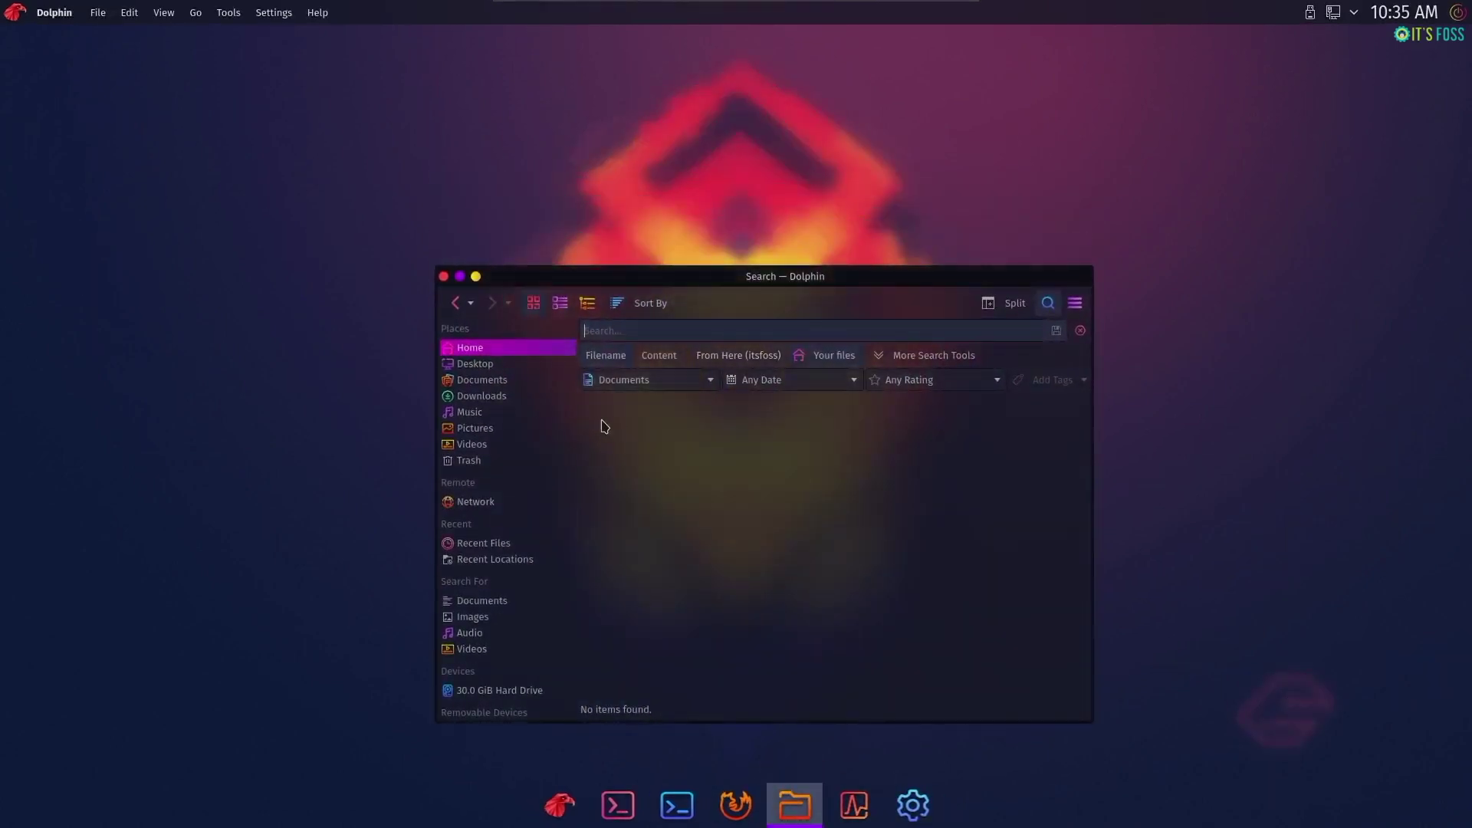
pyautogui.click(481, 380)
pyautogui.click(490, 397)
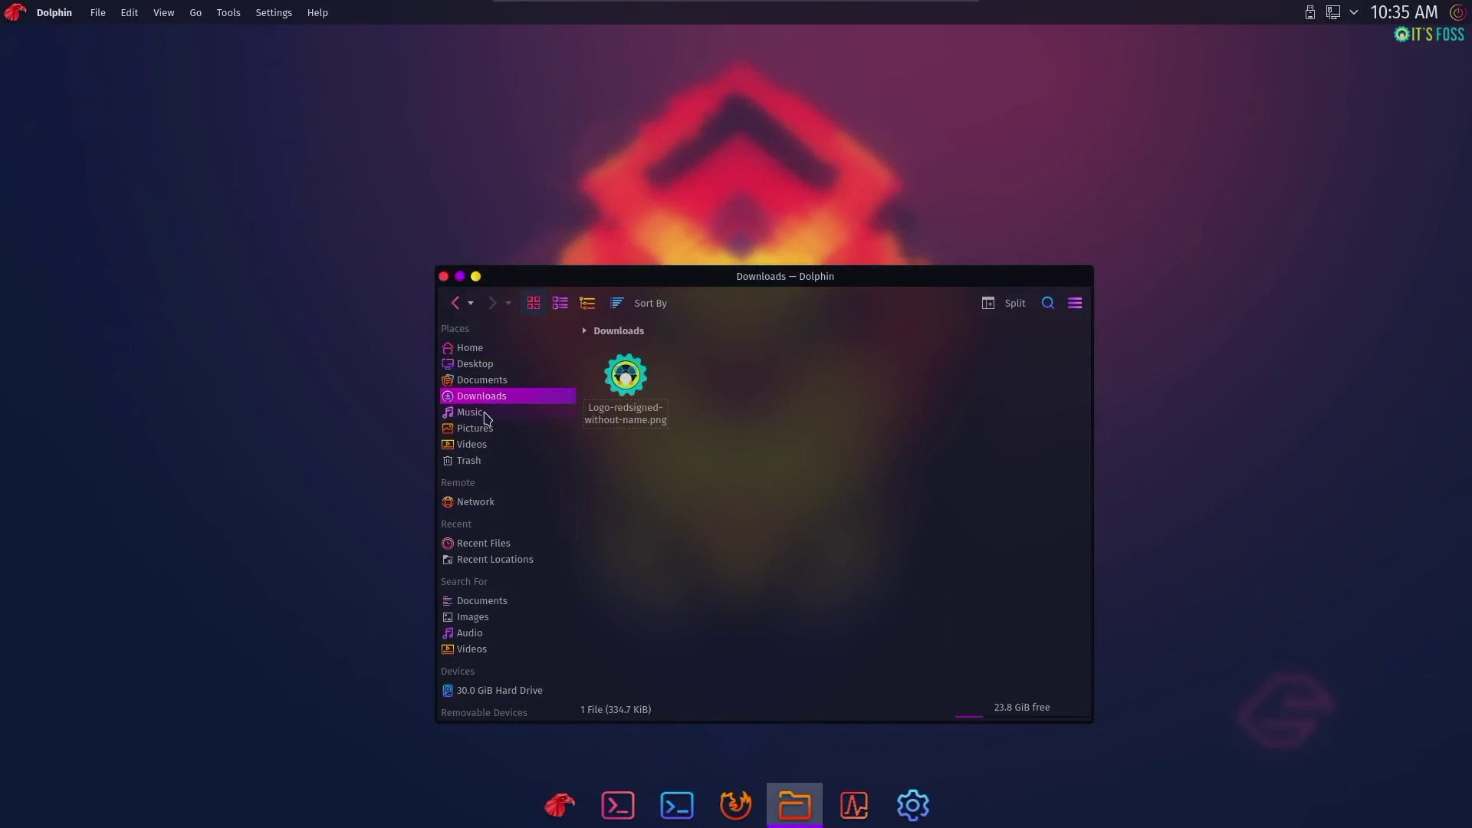
pyautogui.click(483, 412)
pyautogui.click(488, 429)
pyautogui.click(494, 606)
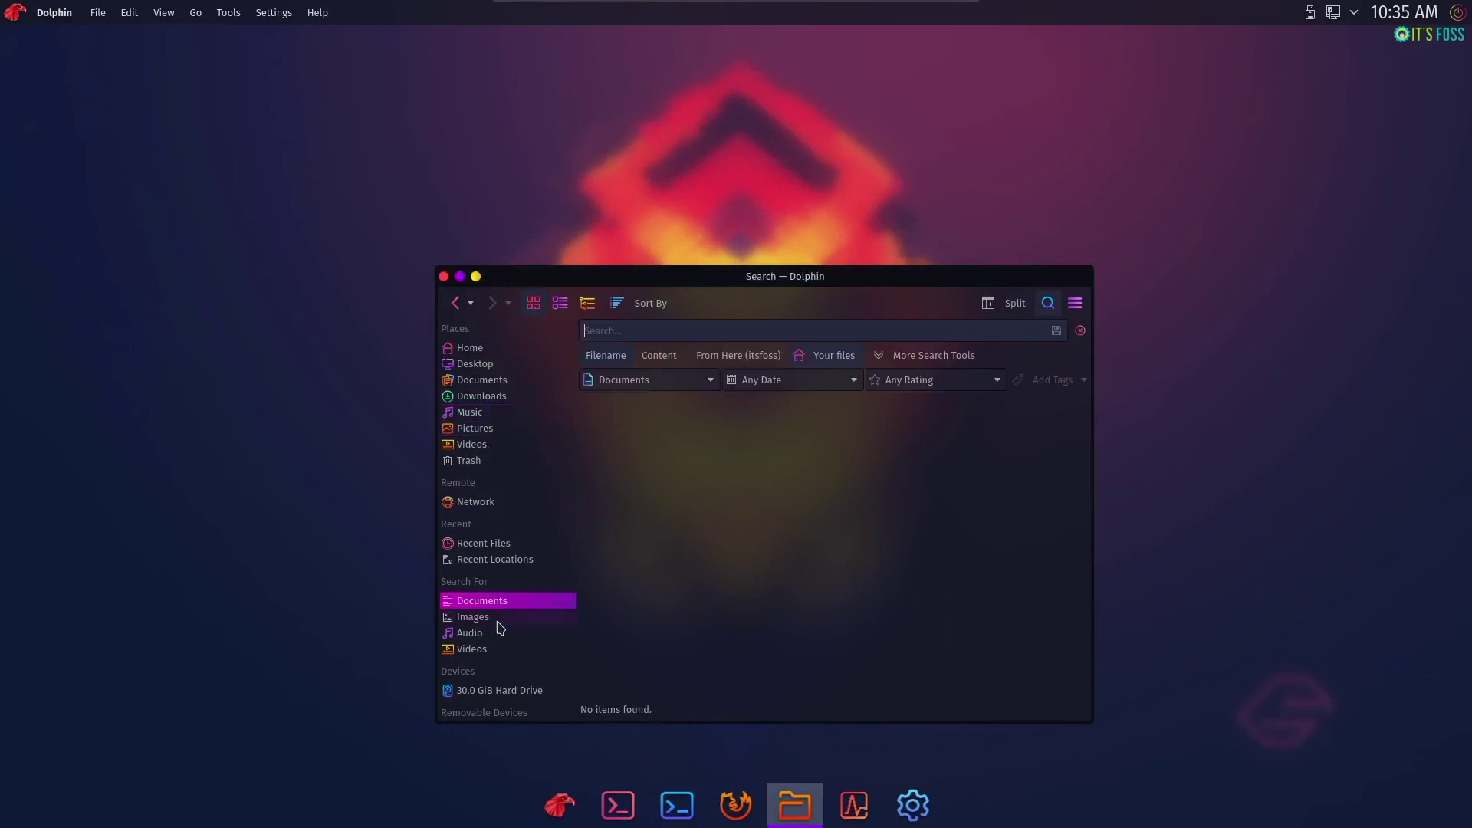
pyautogui.click(497, 621)
# - Toggle the split view on and off, and open and close Dolphin's main menu
pyautogui.click(1014, 304)
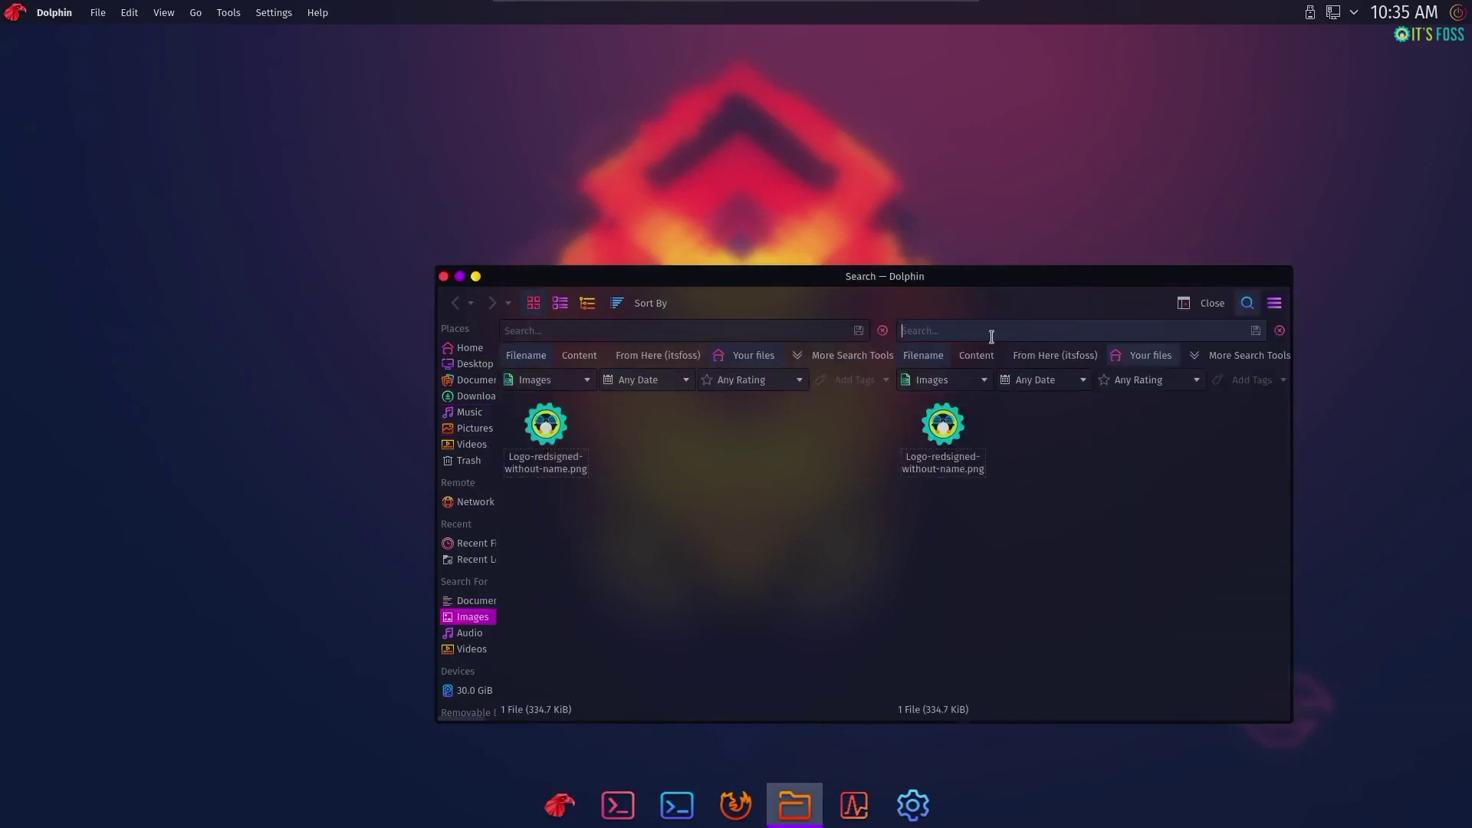
pyautogui.click(1202, 305)
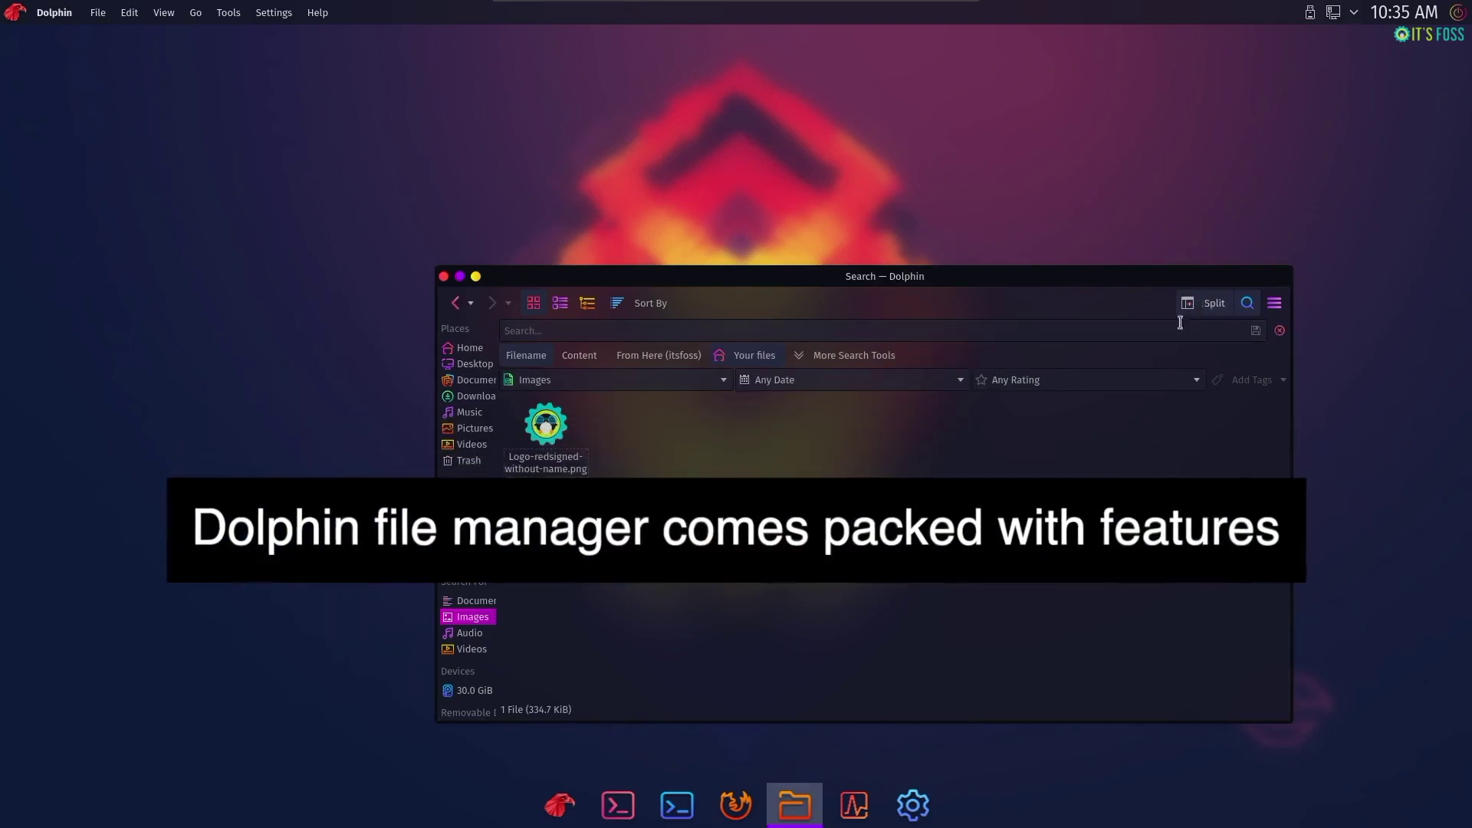
pyautogui.click(1274, 302)
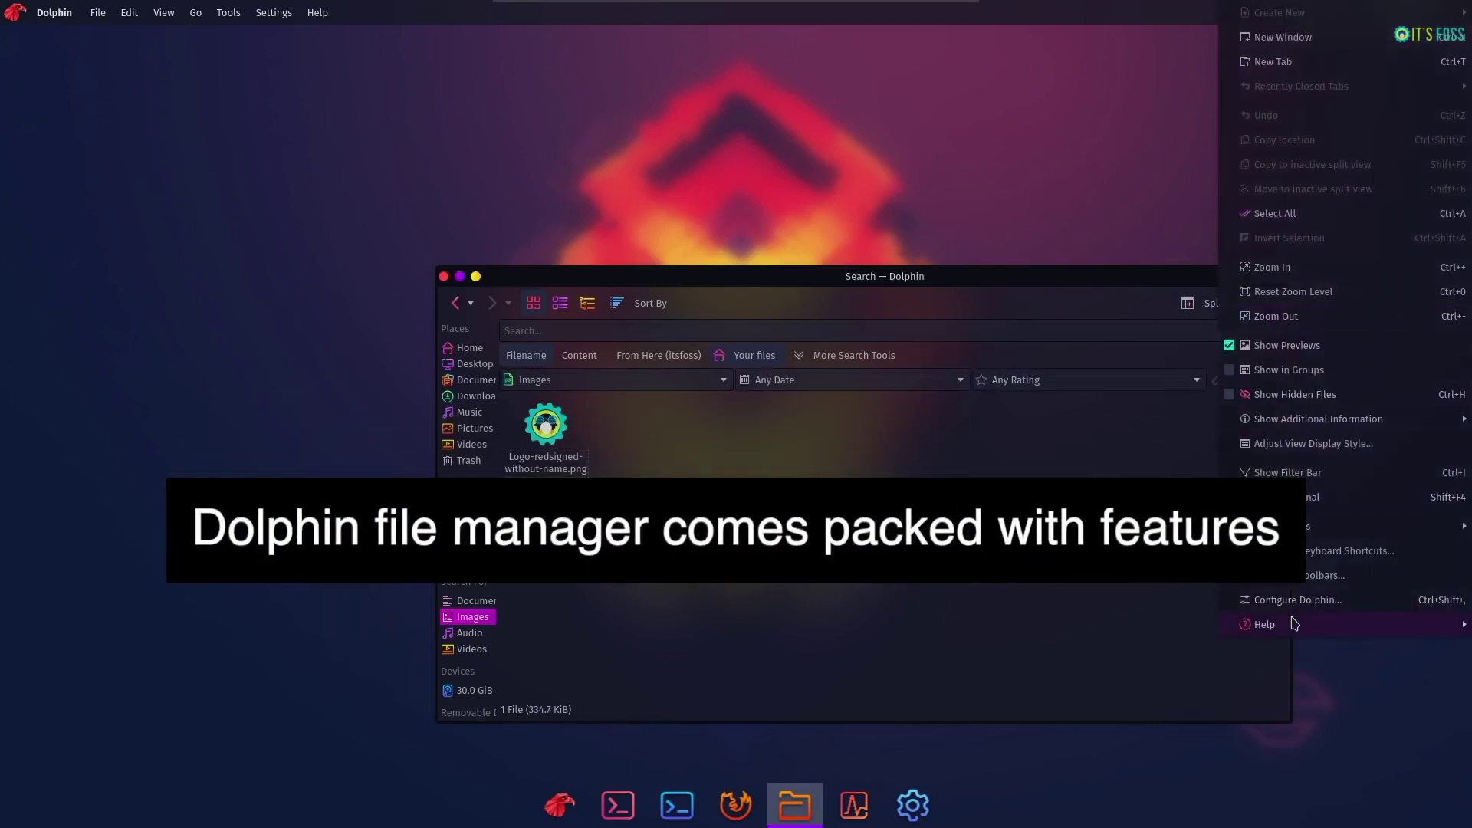
pyautogui.moveTo(1294, 626)
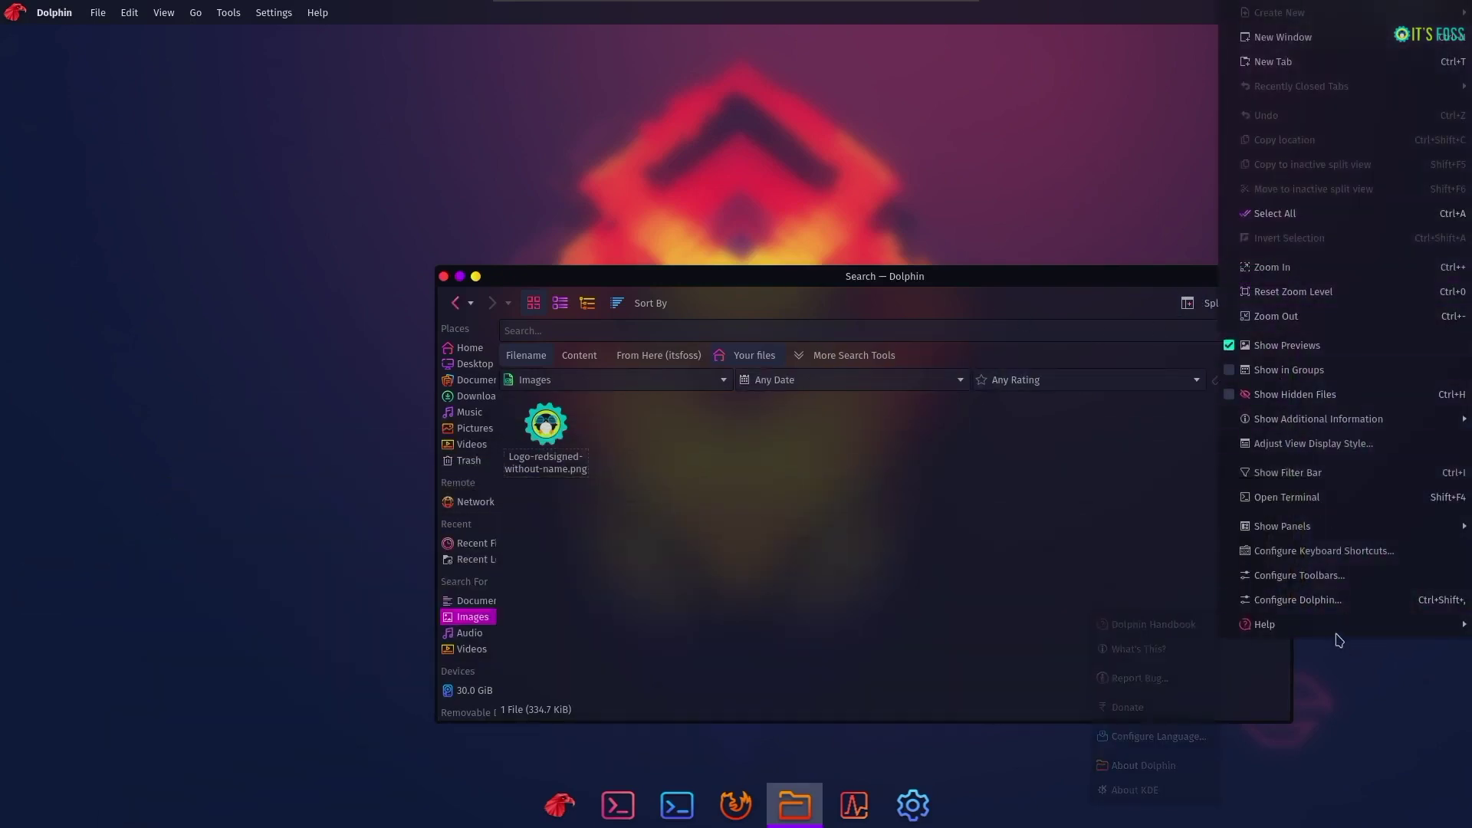
pyautogui.click(1146, 514)
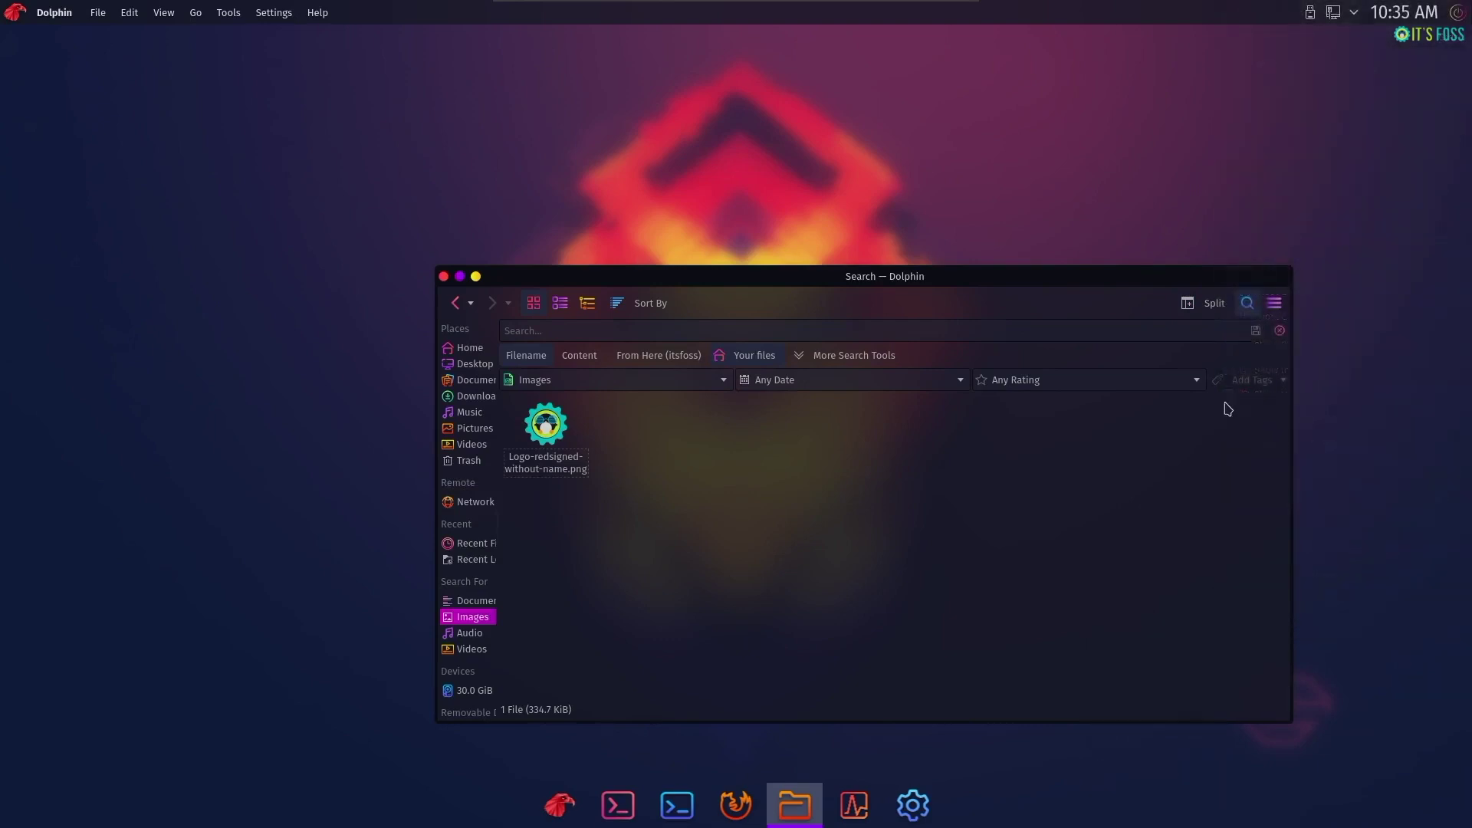
# - Close Dolphin and launch System Monitor, tiling it right and then restoring it to a centred window
pyautogui.click(443, 276)
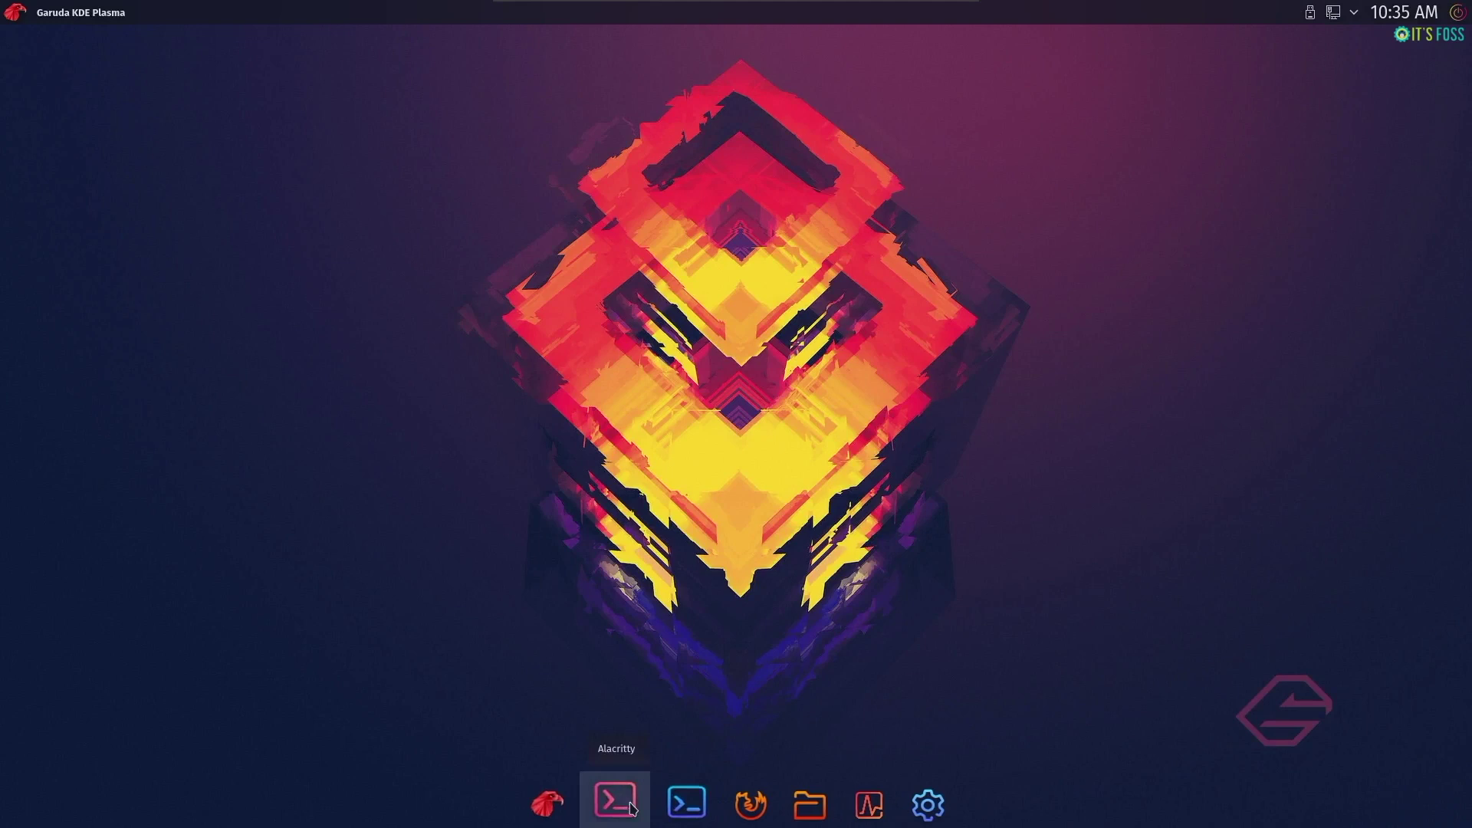
pyautogui.click(852, 801)
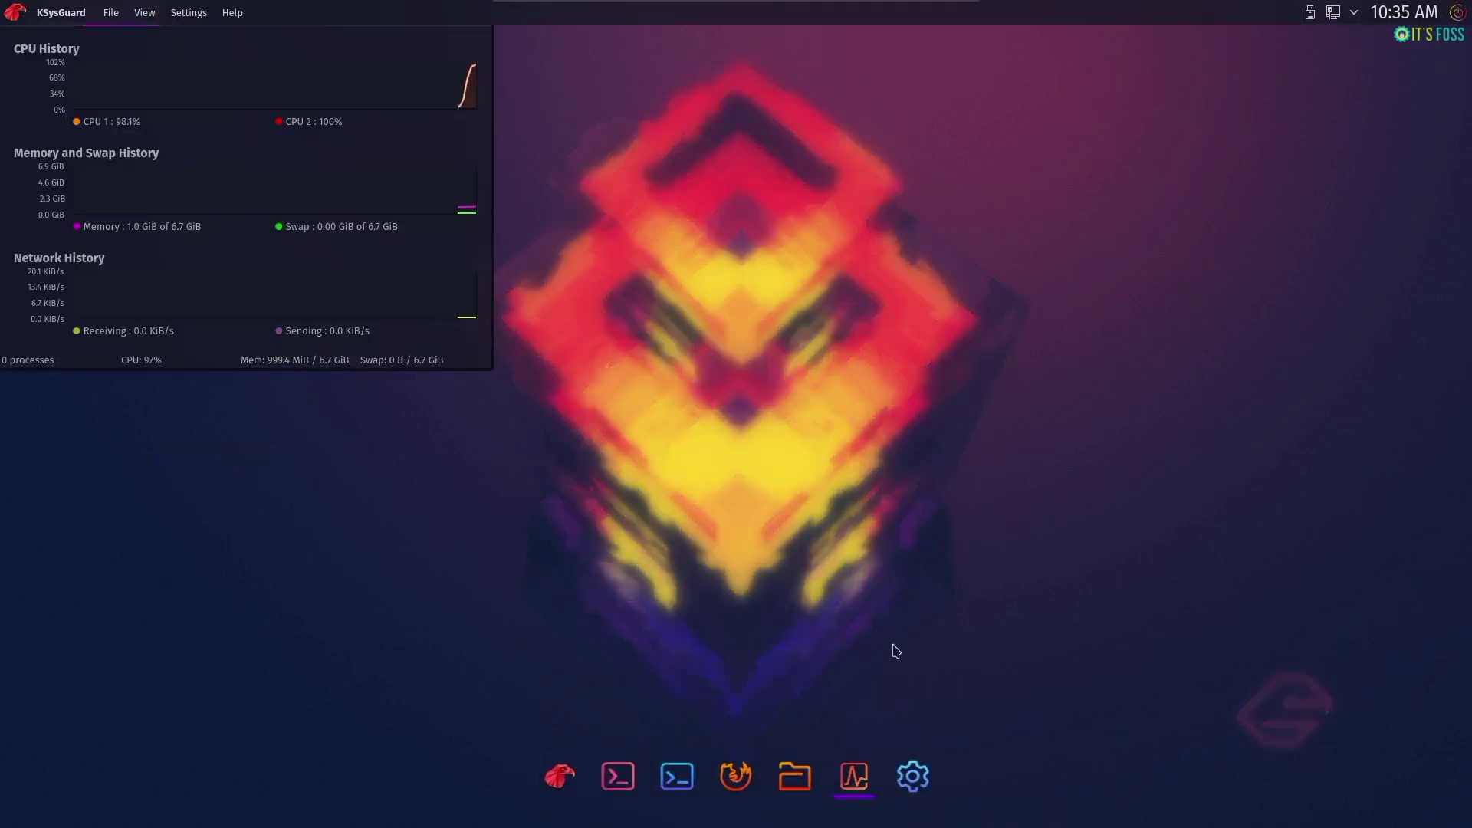
pyautogui.press('super+Right')
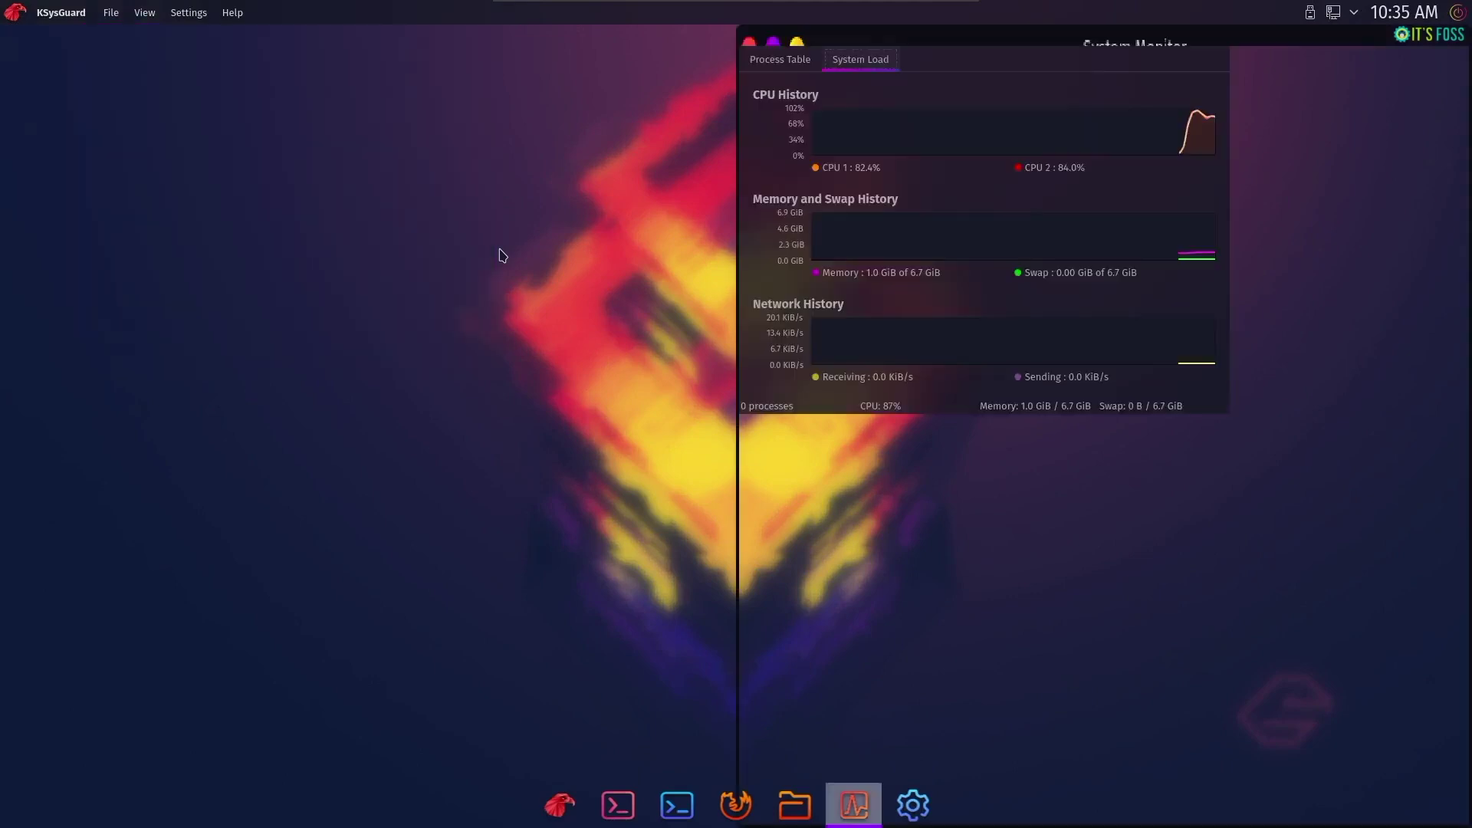
pyautogui.moveTo(1006, 45); pyautogui.dragTo(790, 201)
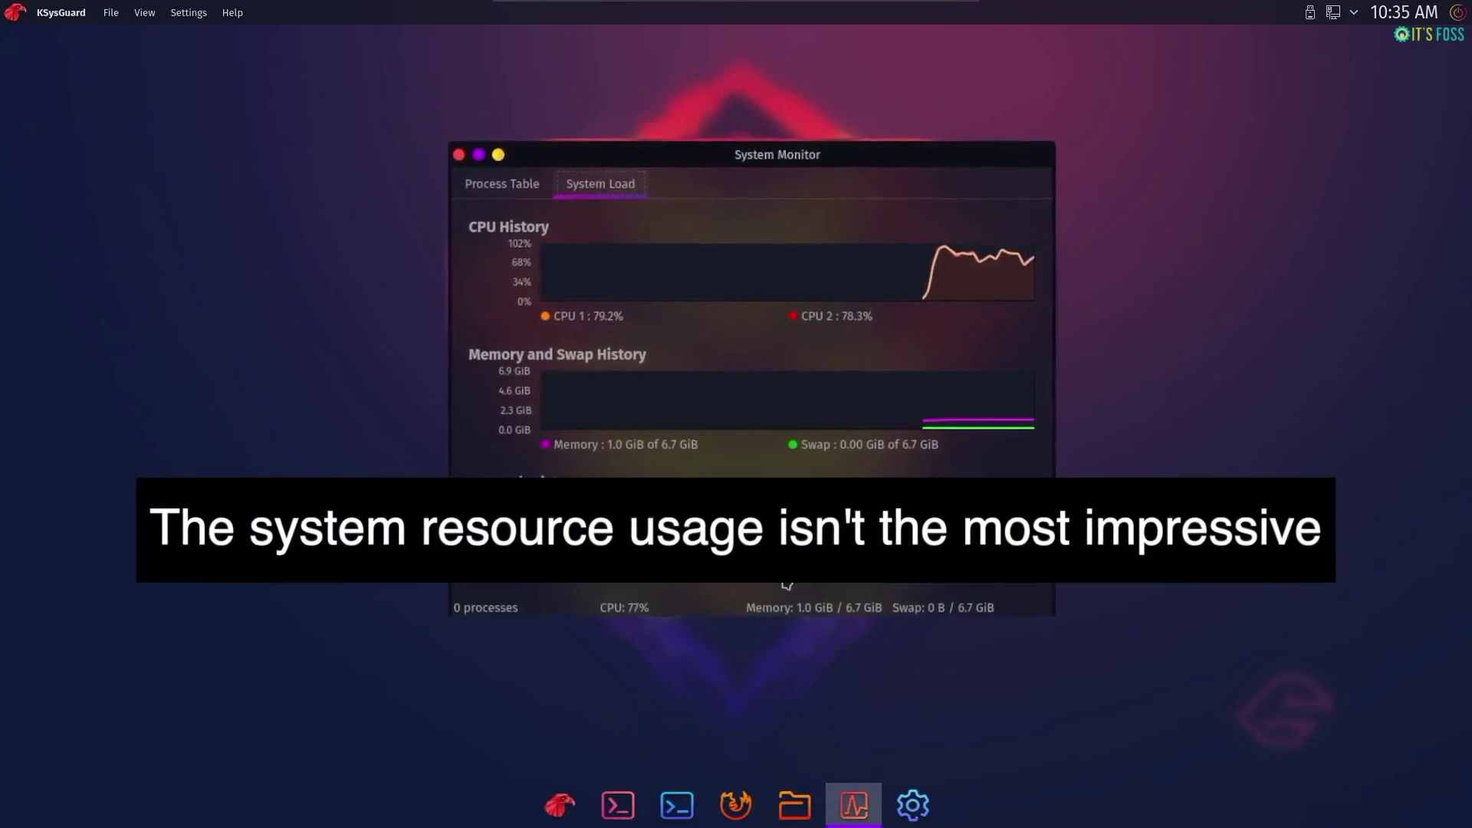
# - Look over the process table and the CPU, memory and network load graphs, then close System Monitor
pyautogui.click(516, 184)
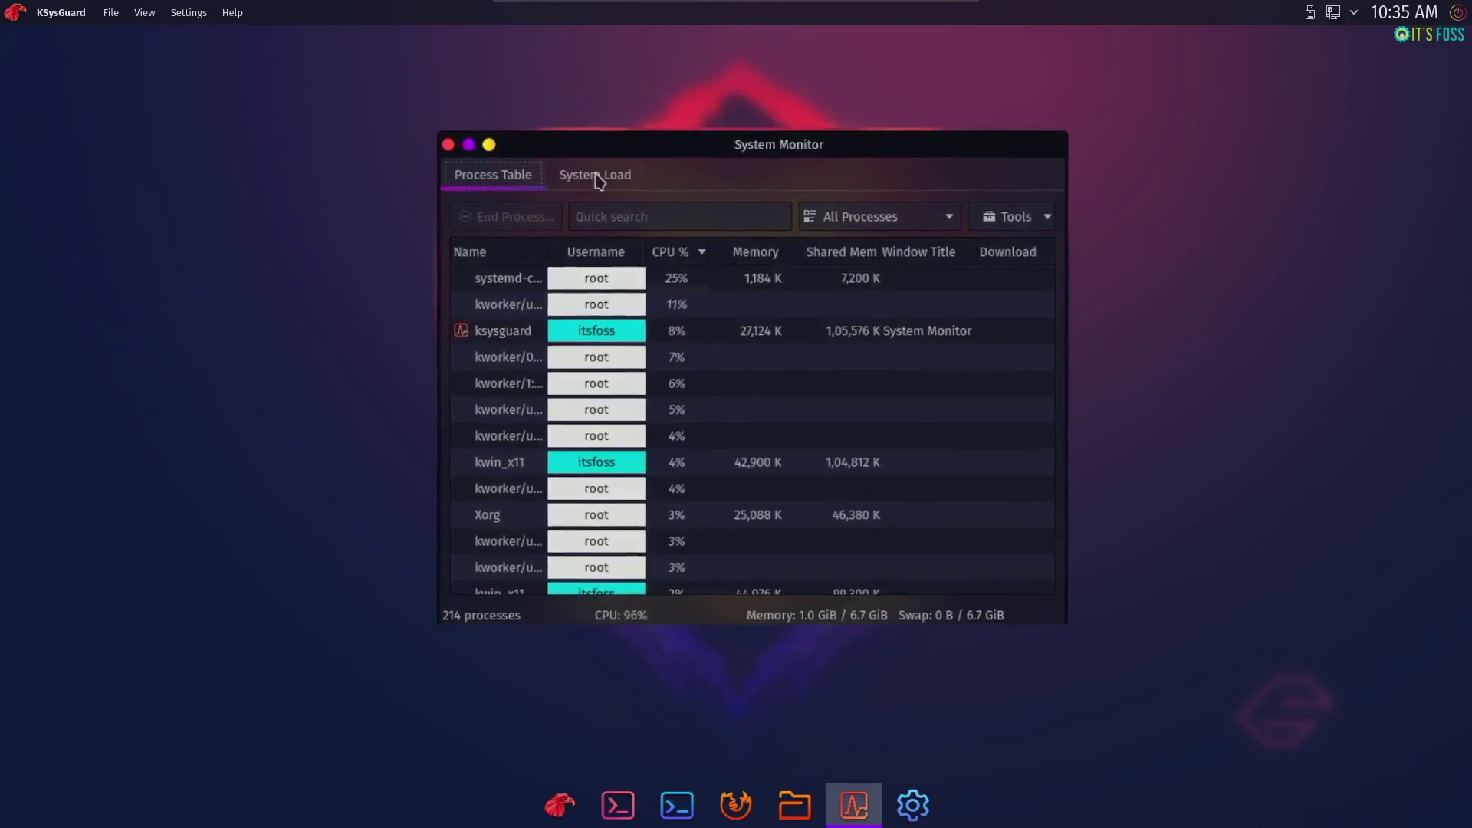
pyautogui.click(588, 175)
pyautogui.click(495, 179)
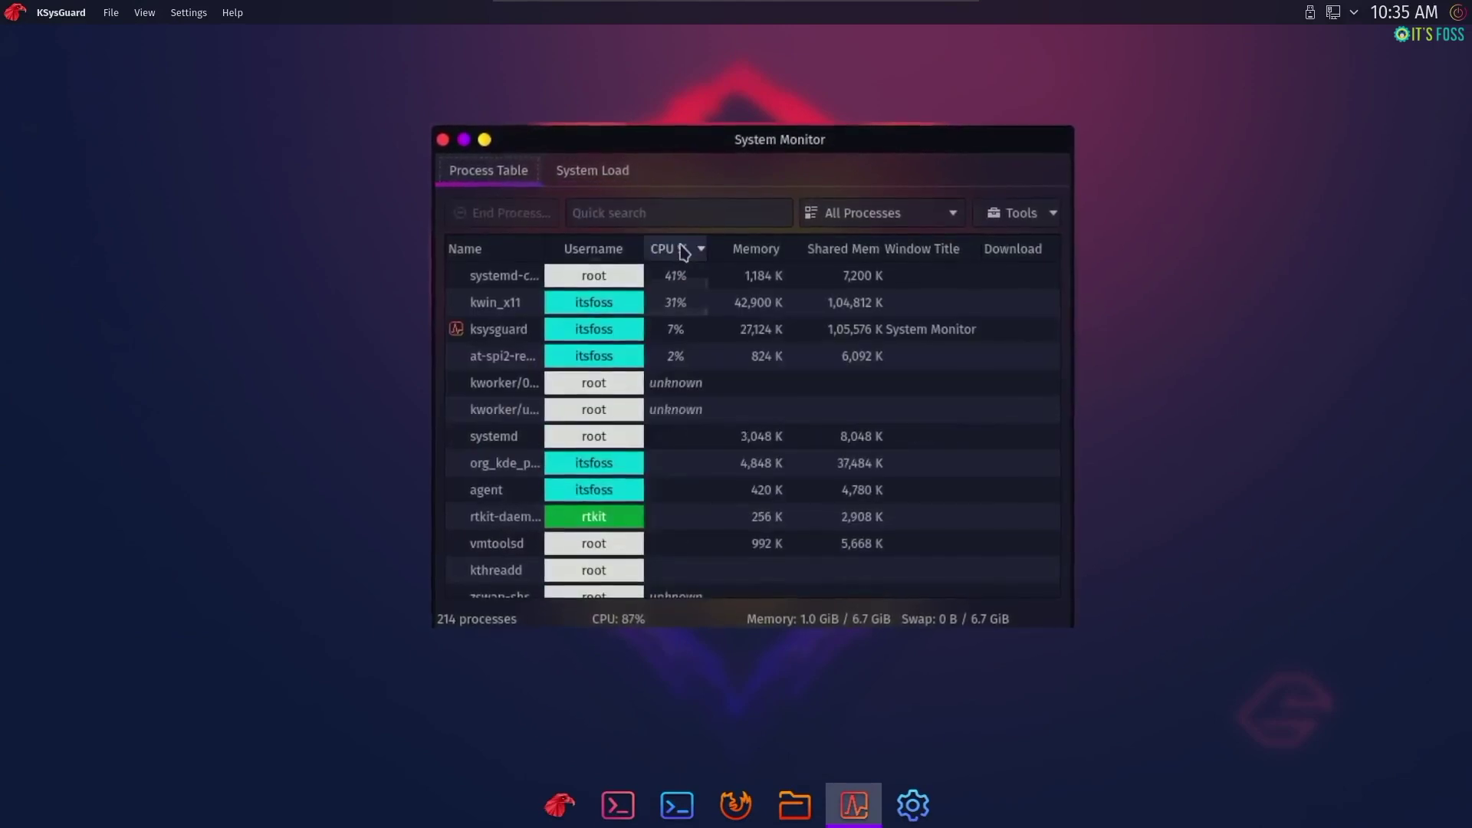
pyautogui.scroll(-2, 686, 249)
pyautogui.scroll(2, 686, 249)
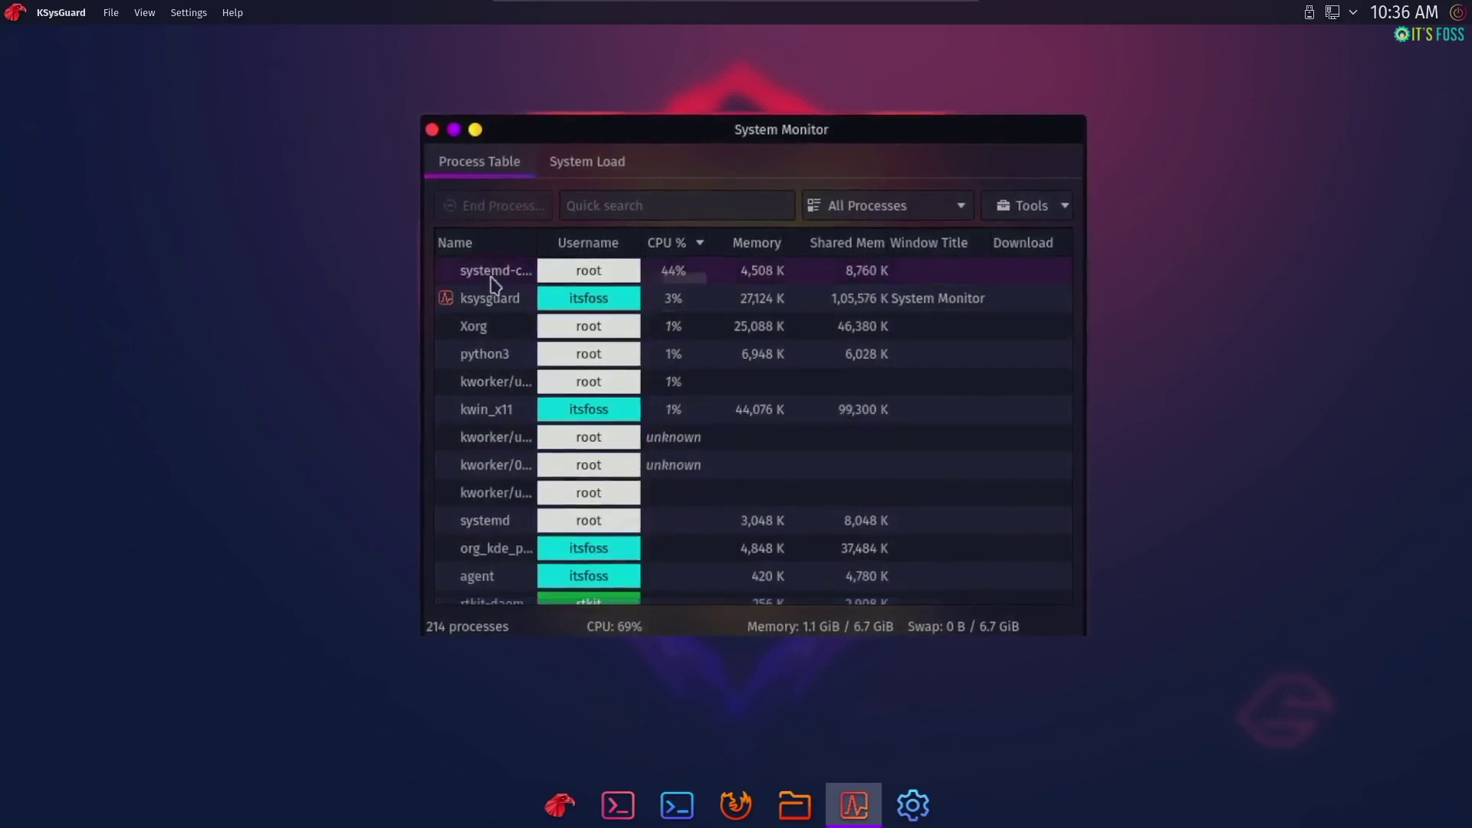
pyautogui.click(555, 175)
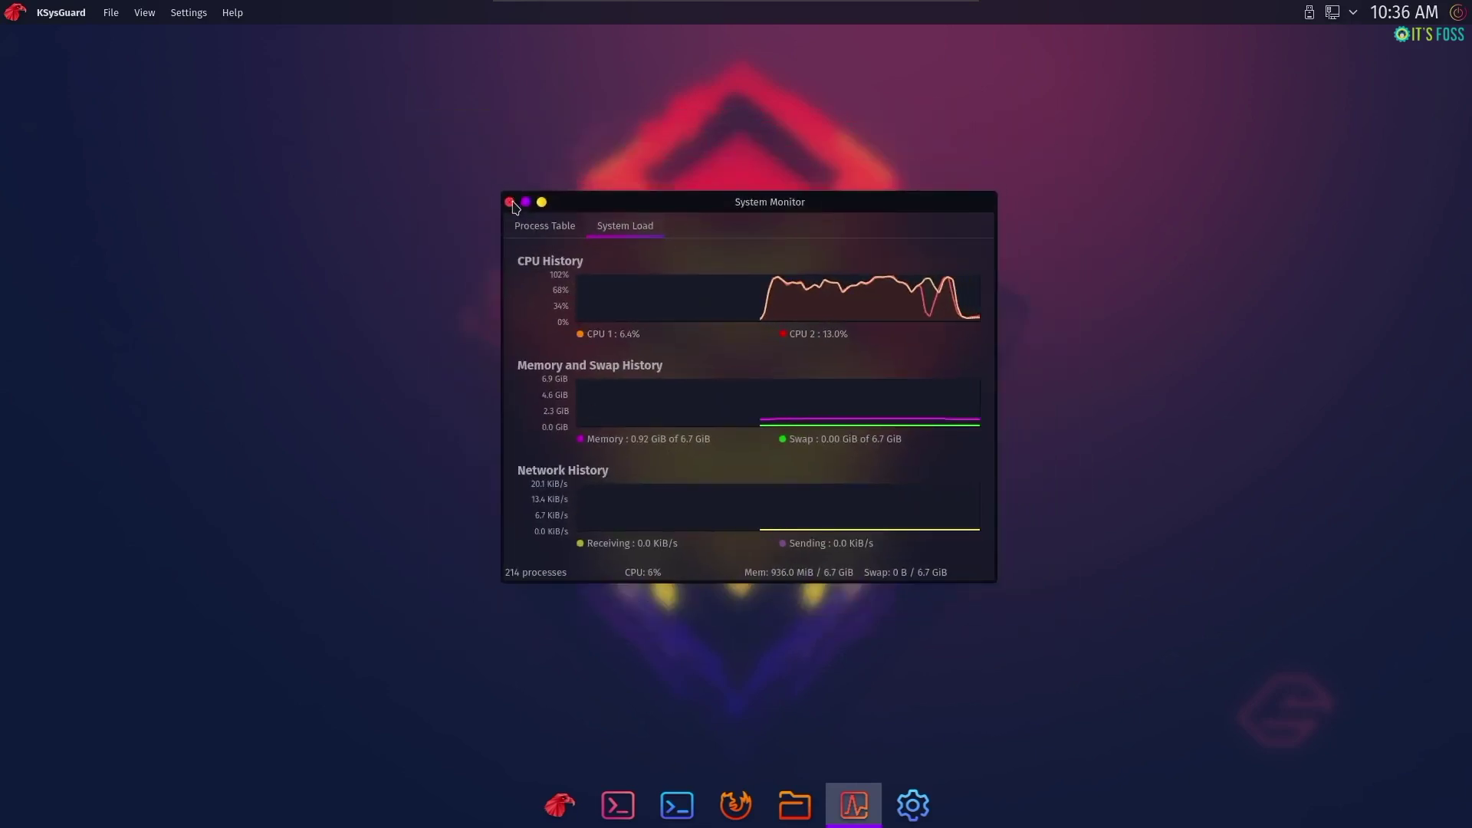
pyautogui.click(511, 203)
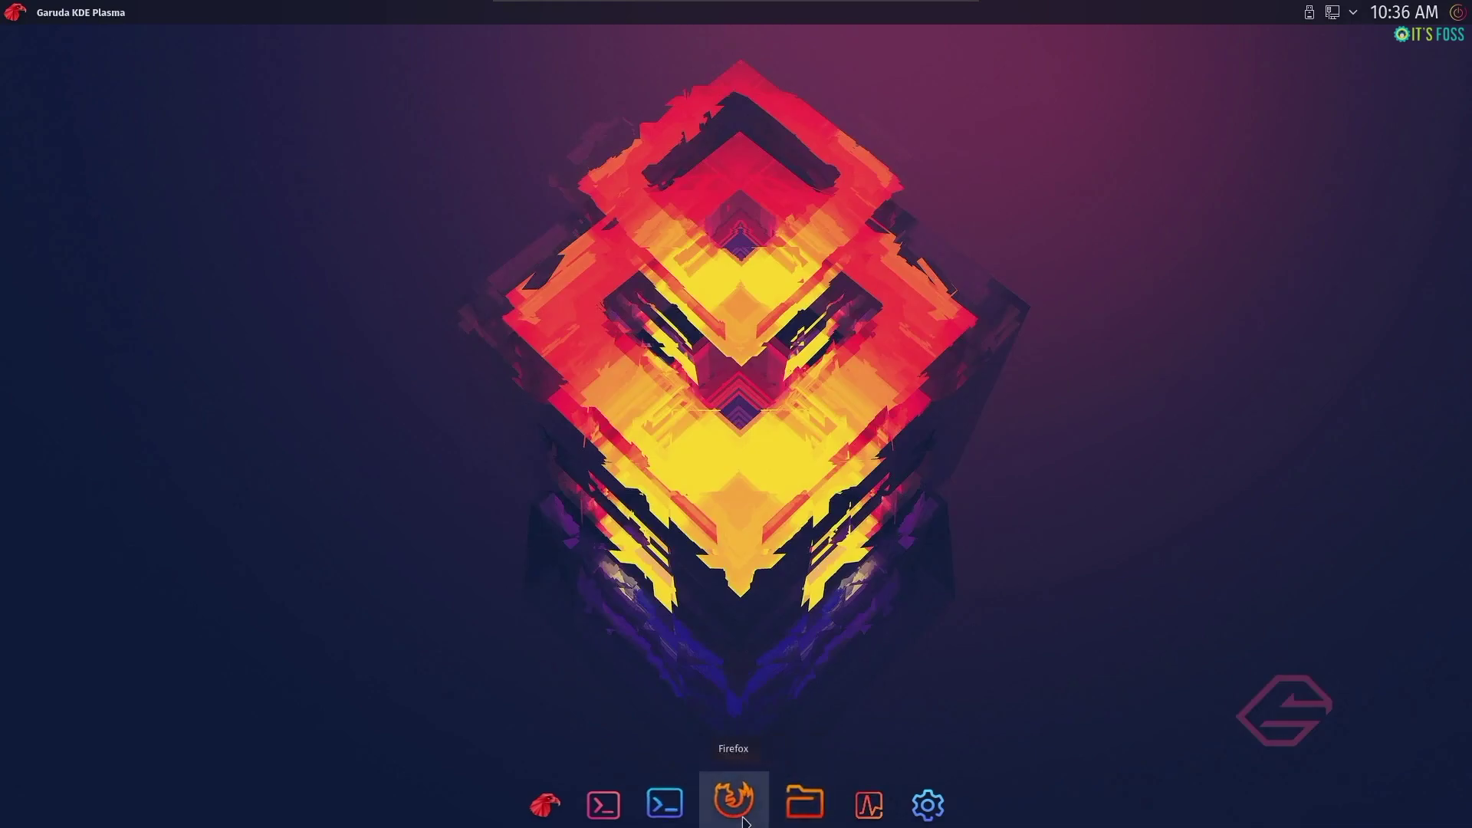
# - Launch System Settings and visit Hardware Configuration, Kernel and User Accounts before reaching Global Theme
pyautogui.click(917, 815)
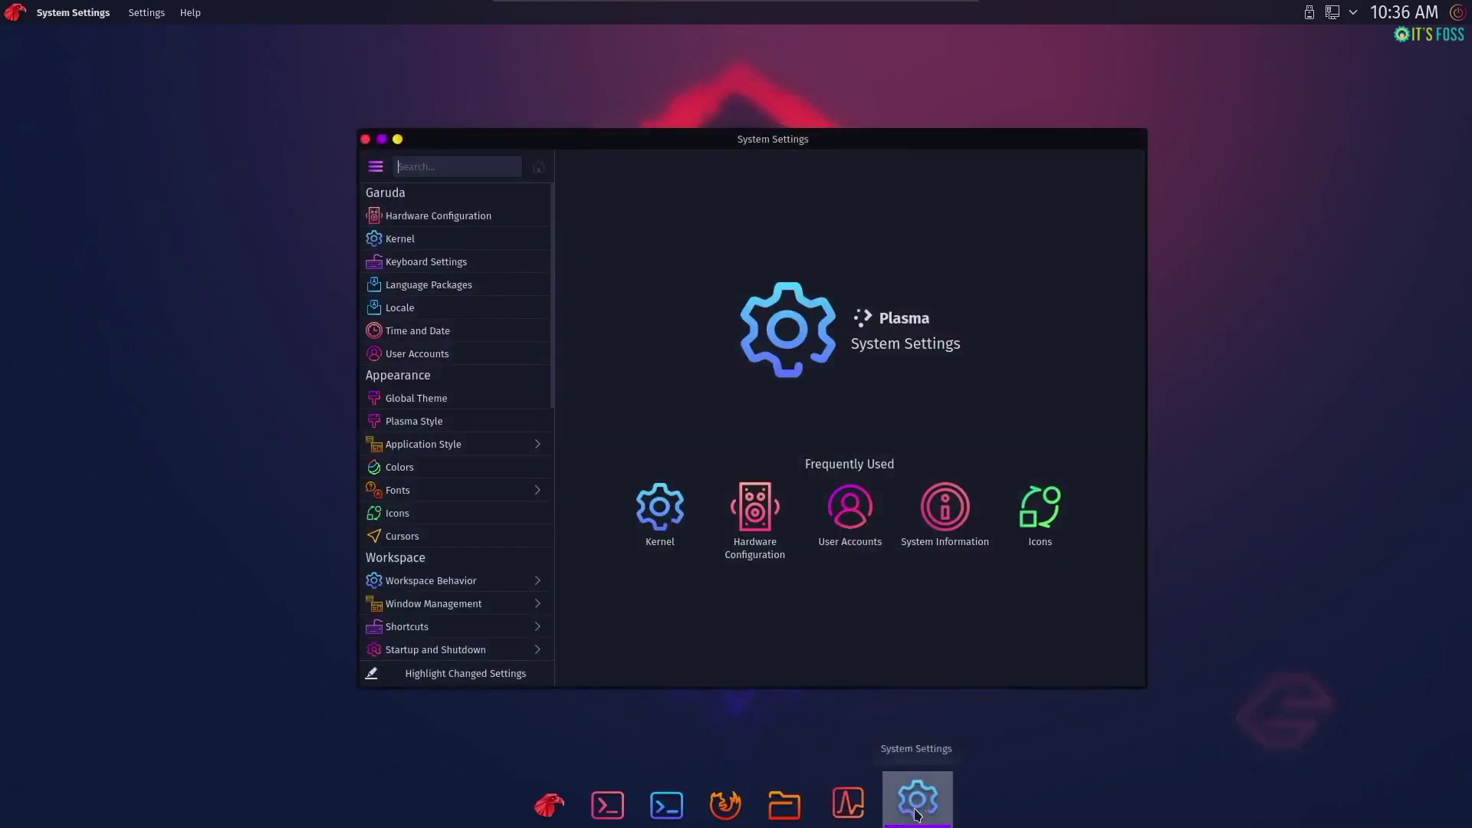
pyautogui.click(479, 218)
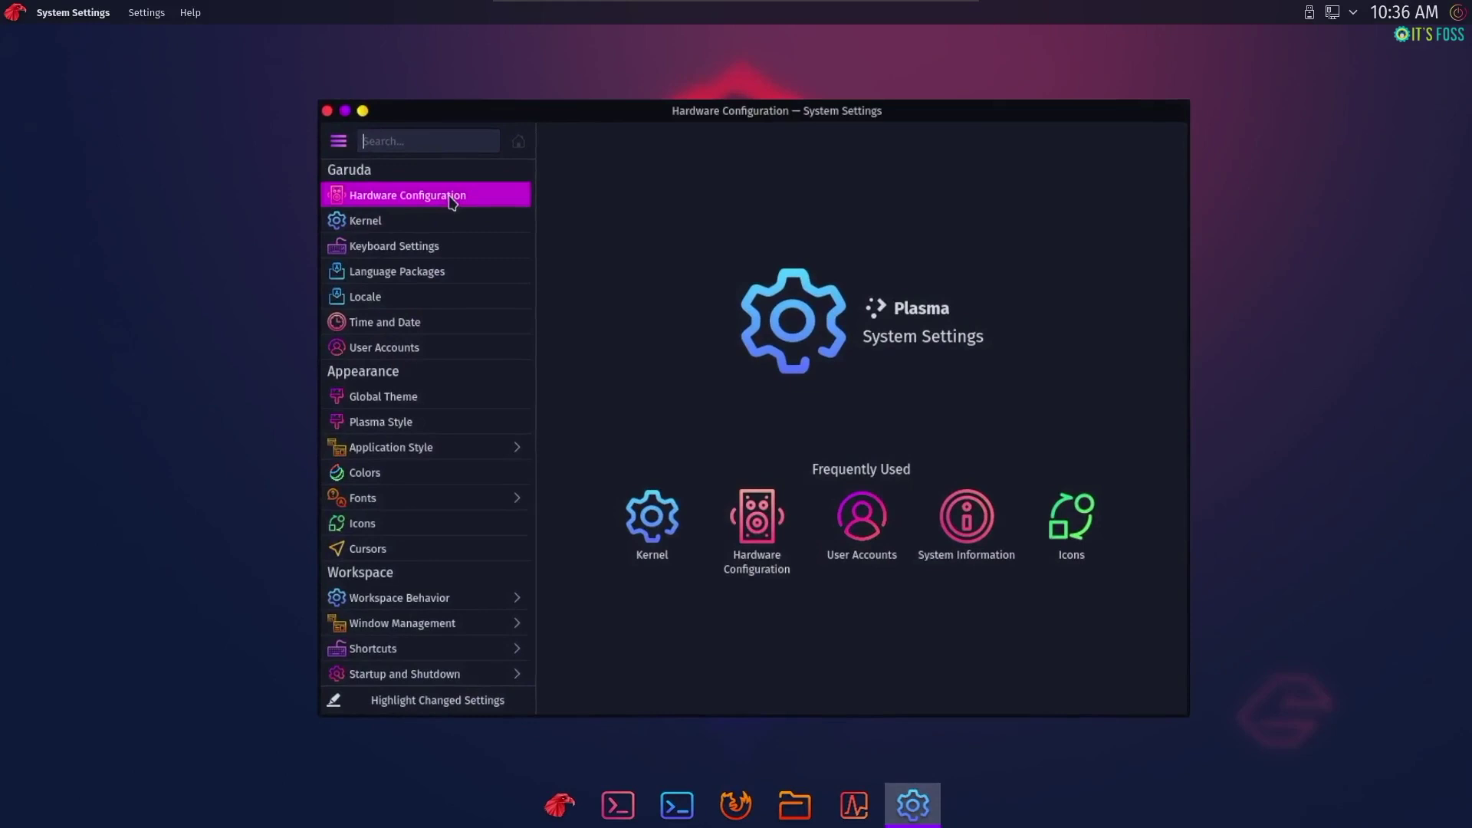
pyautogui.click(429, 228)
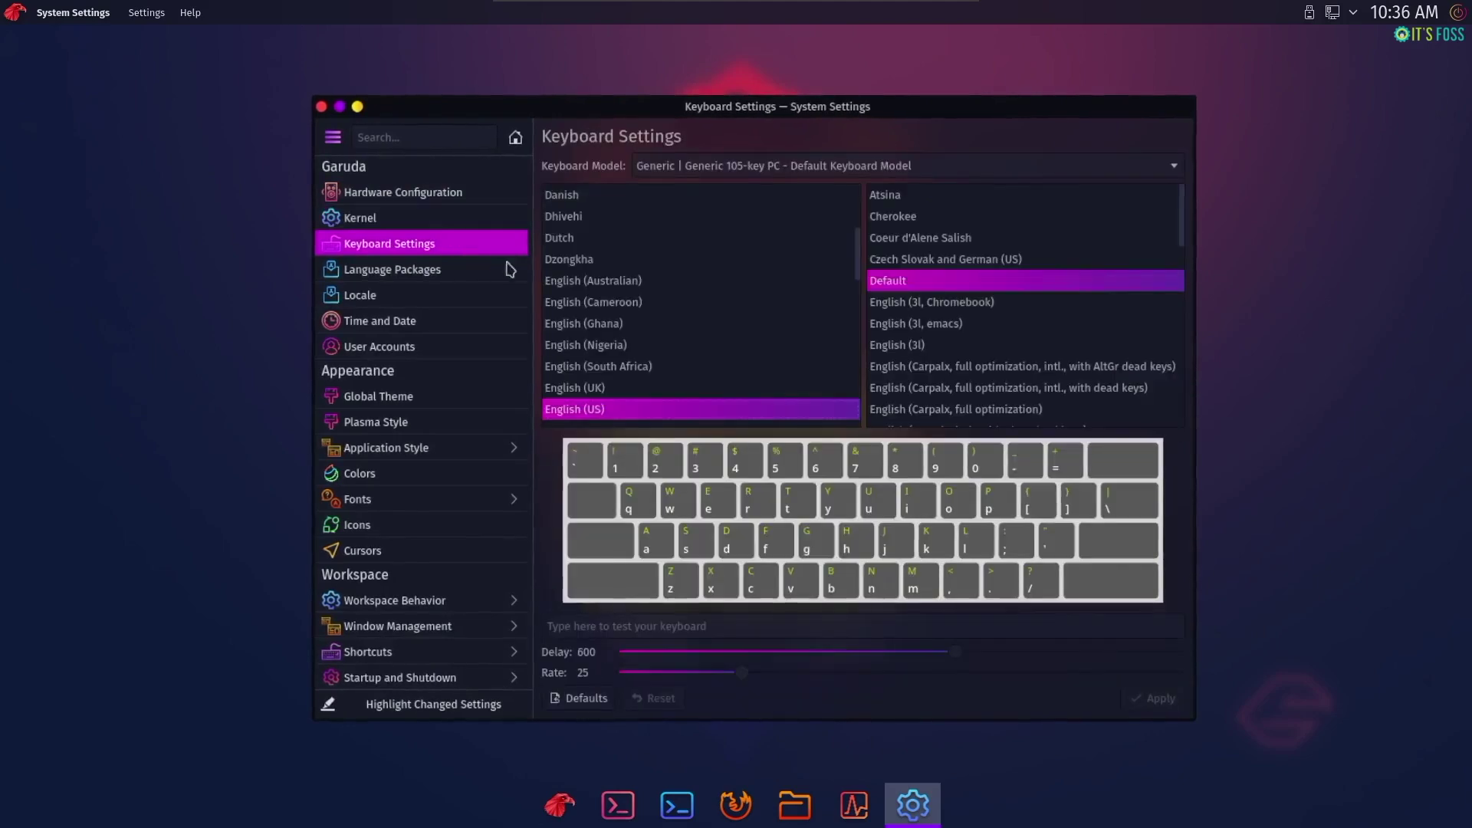
pyautogui.click(436, 342)
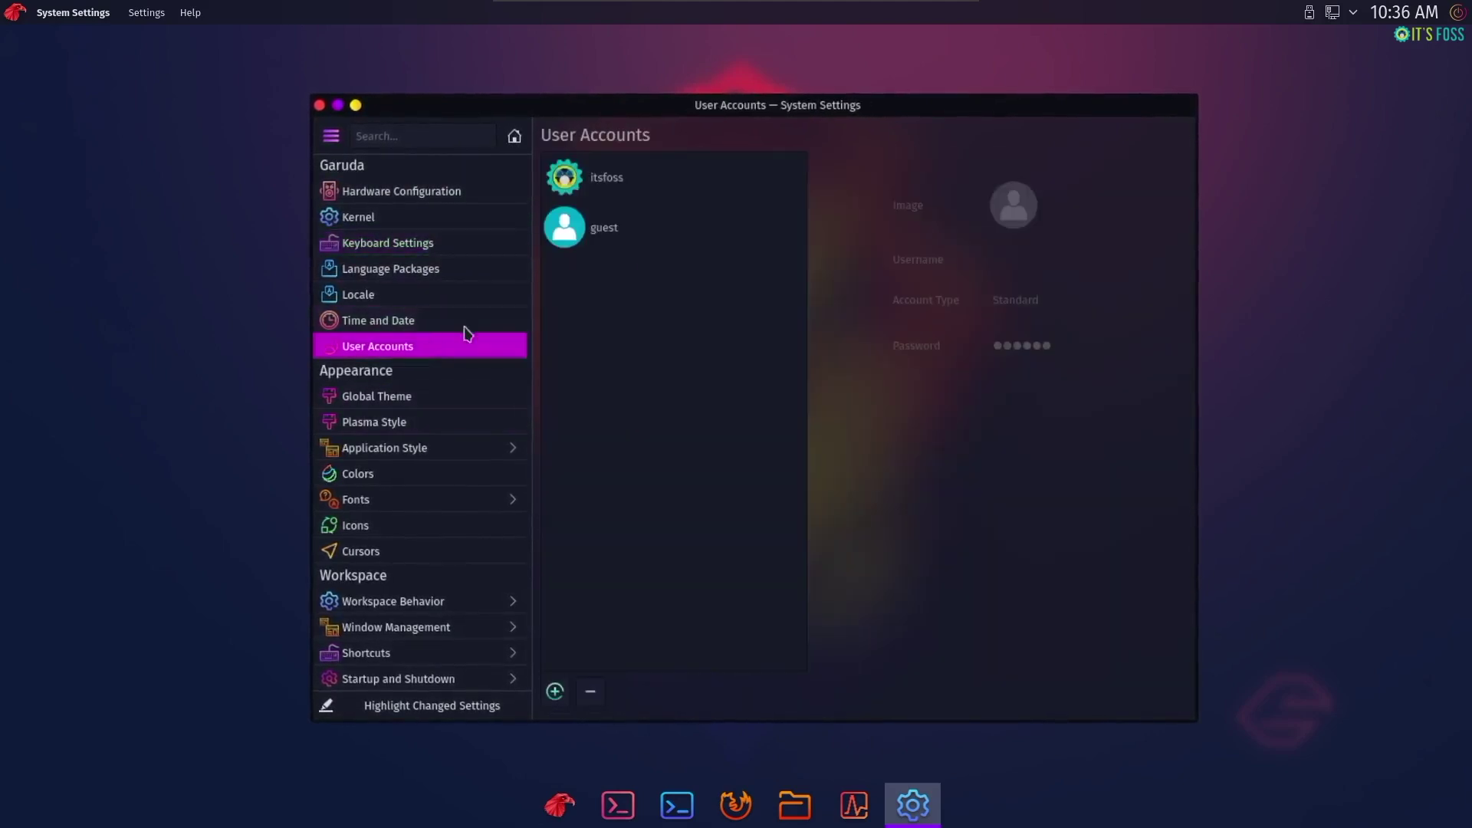
pyautogui.click(426, 399)
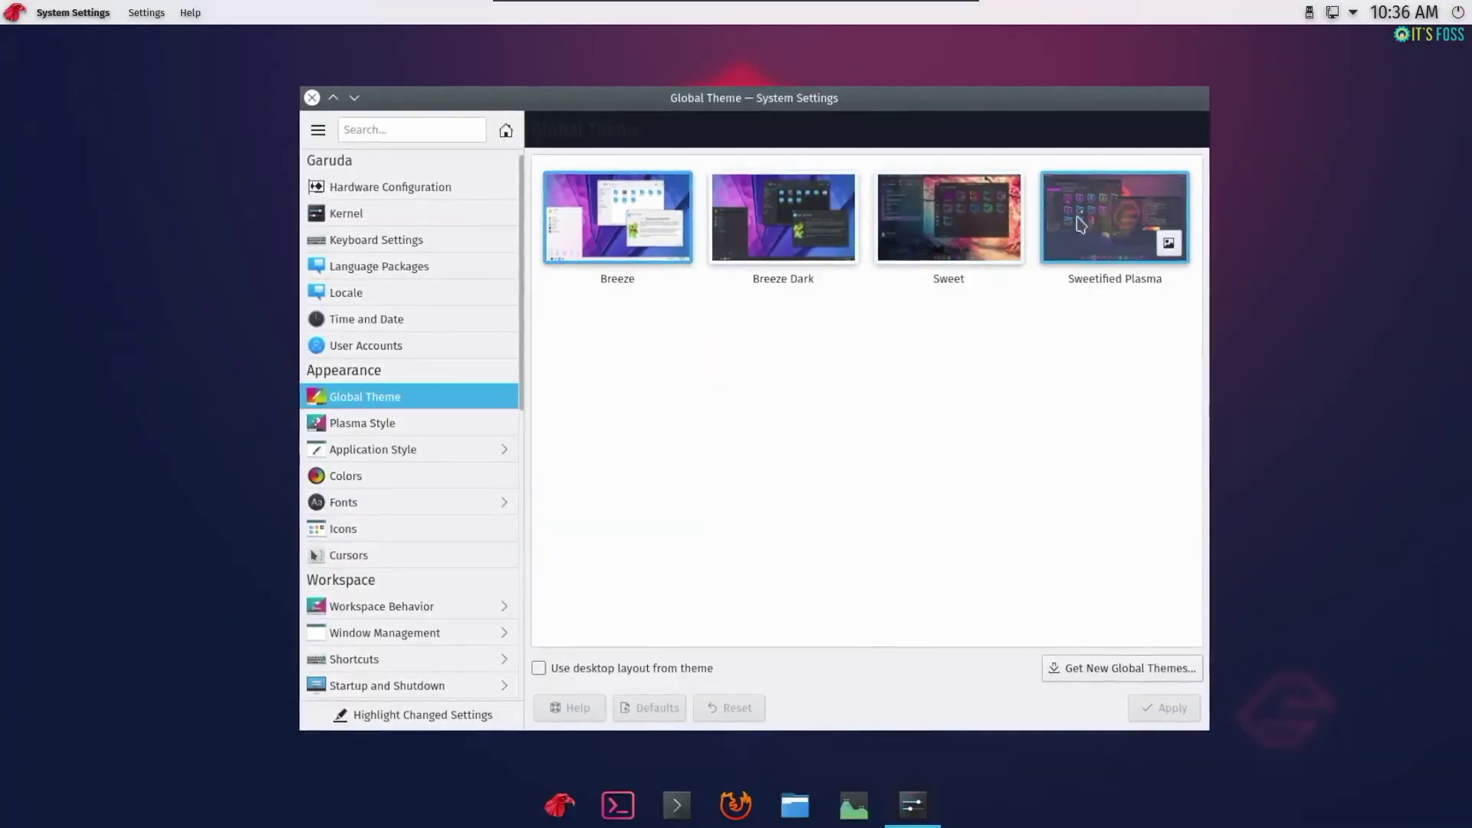
# - Apply the Sweetified Plasma global theme, then view the Plasma Style and Colors pages
pyautogui.click(1111, 283)
pyautogui.click(1159, 708)
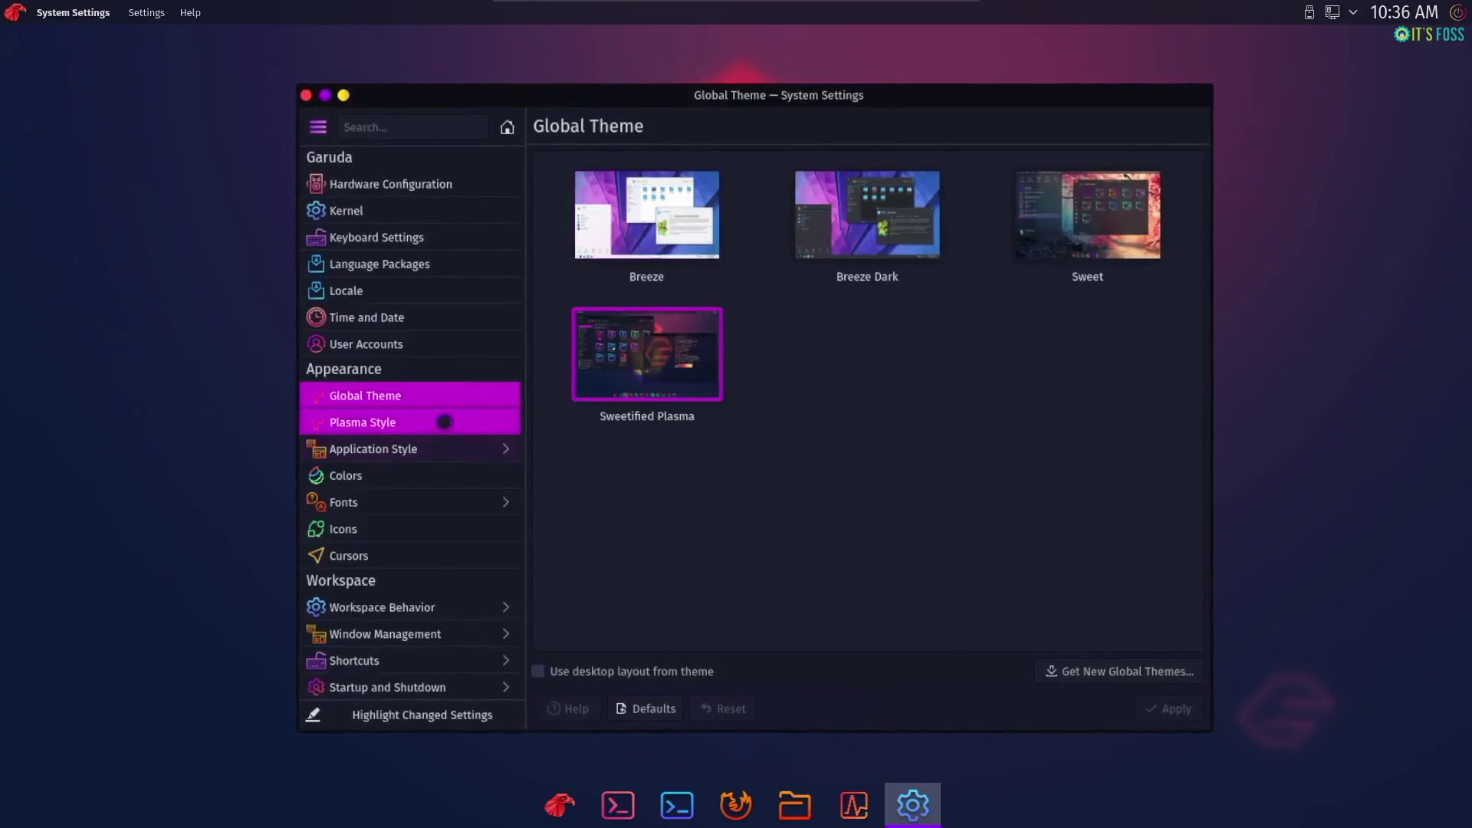
pyautogui.click(445, 422)
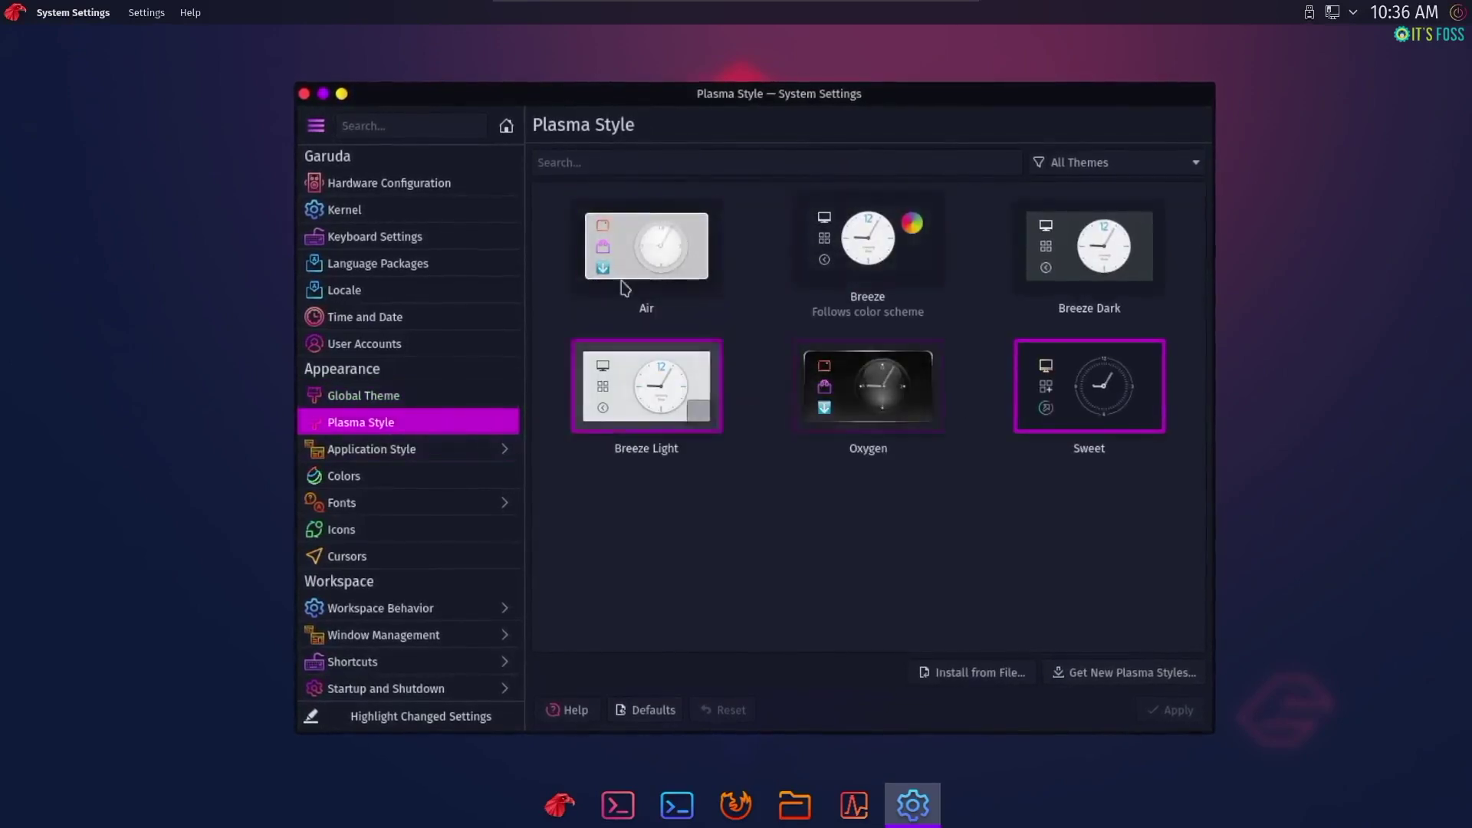
pyautogui.click(380, 480)
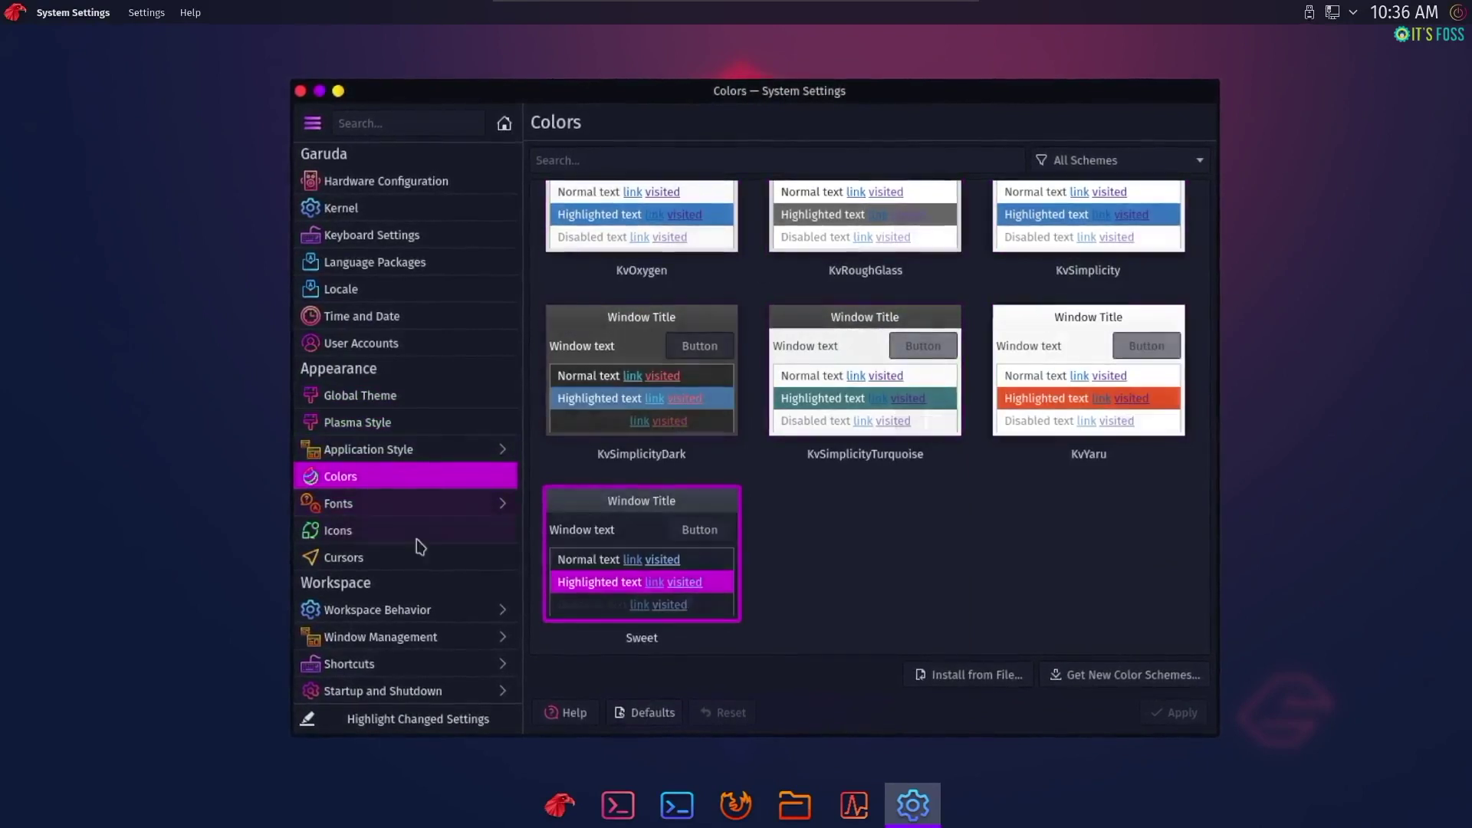
pyautogui.scroll(-1, 422, 575)
pyautogui.scroll(-1, 424, 589)
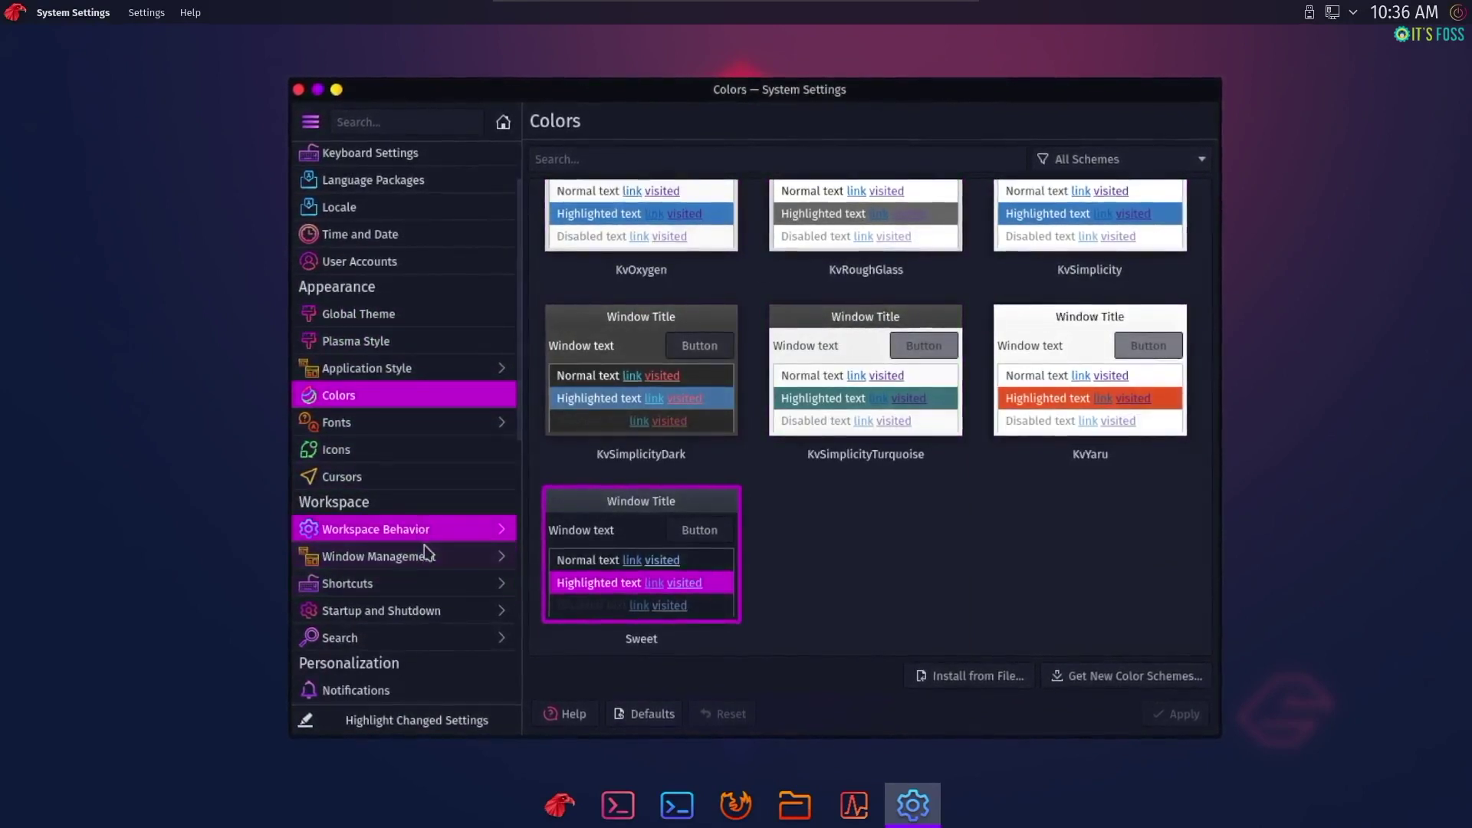
# - View the Workspace Behavior, Window Management and Task Switcher settings pages
pyautogui.click(422, 536)
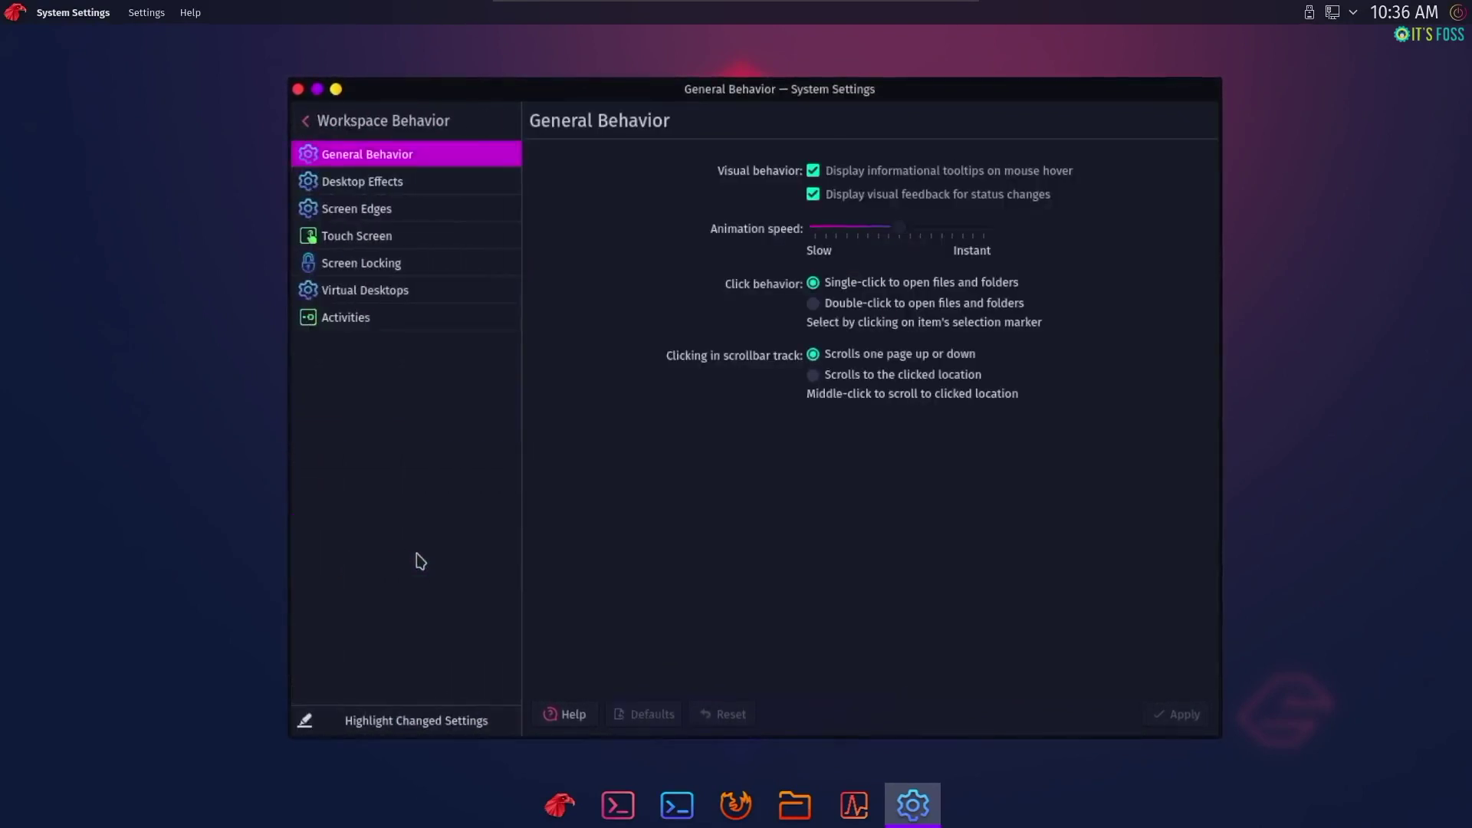
pyautogui.click(312, 121)
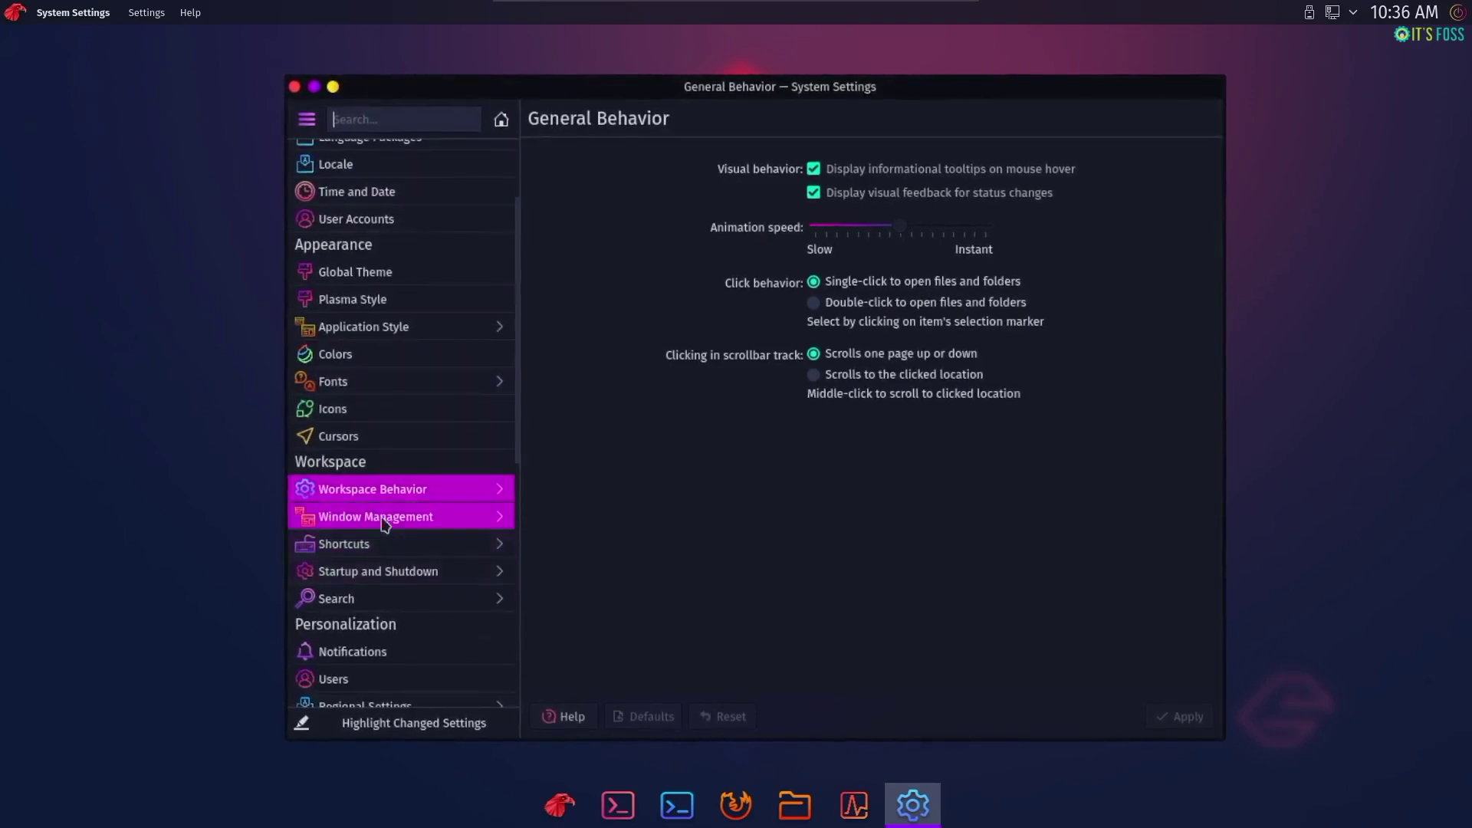
pyautogui.click(385, 520)
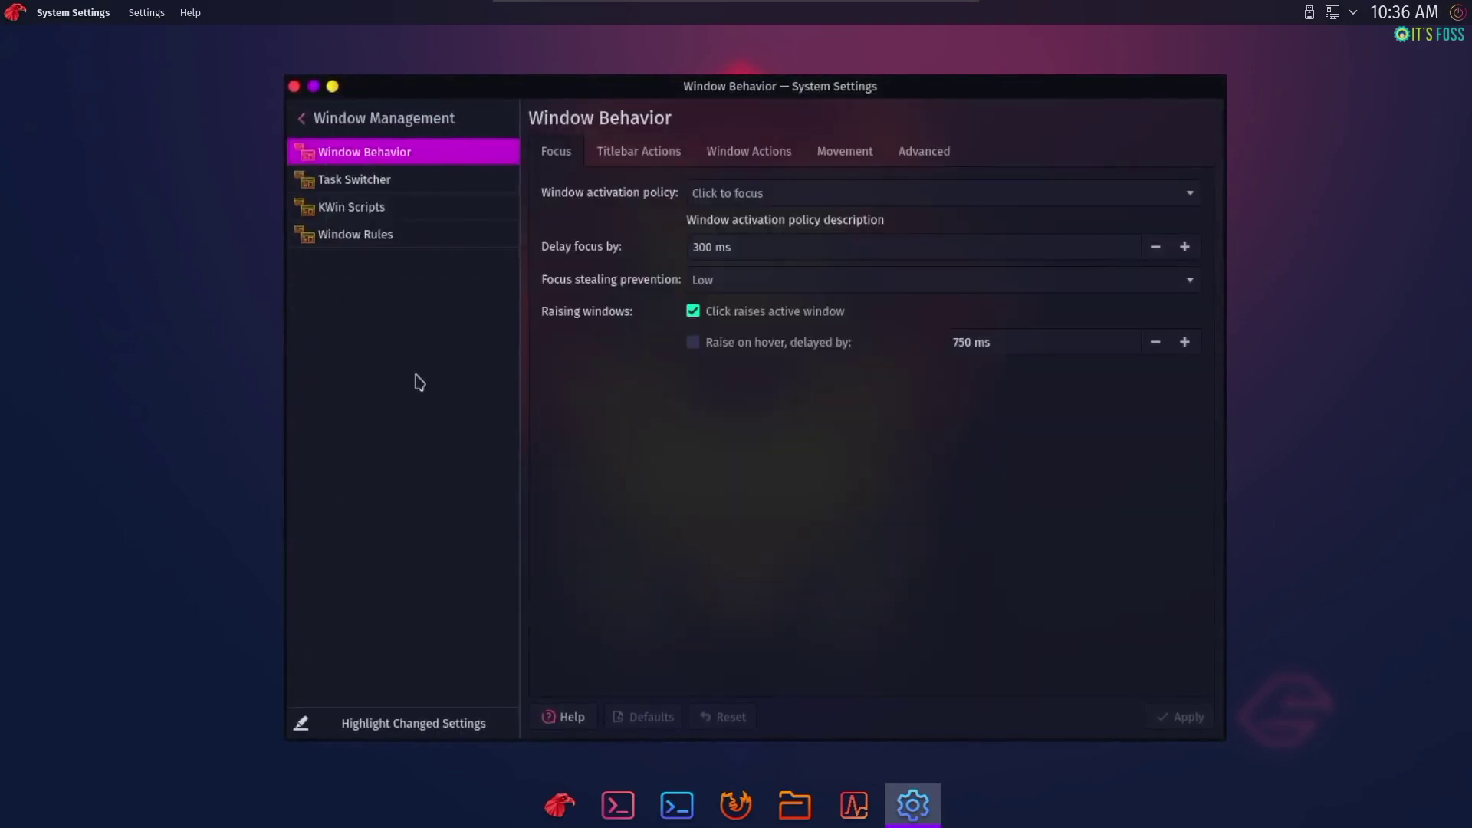
pyautogui.click(331, 176)
pyautogui.click(302, 120)
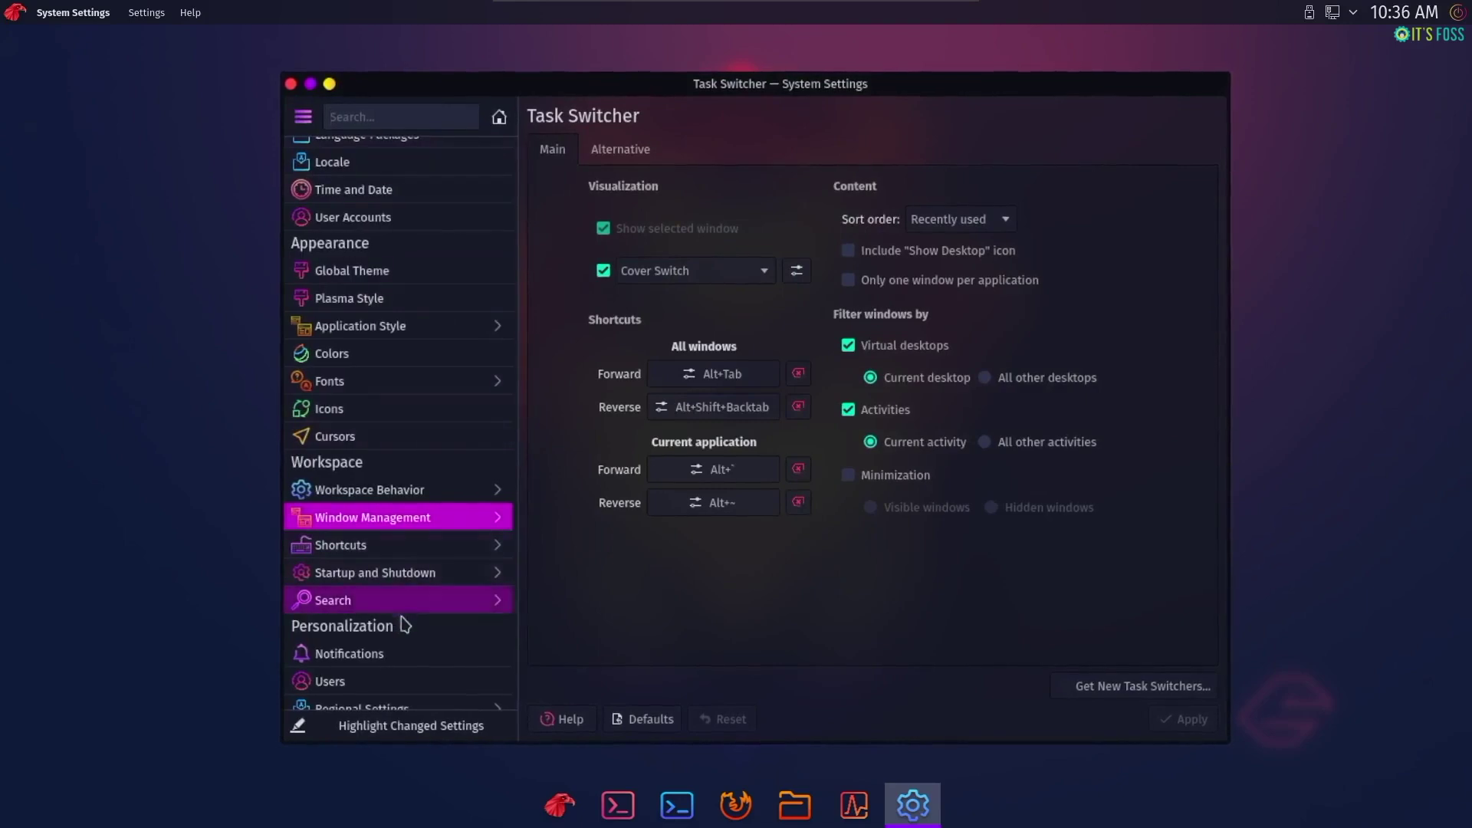
pyautogui.scroll(-2, 408, 643)
pyautogui.scroll(-4, 406, 632)
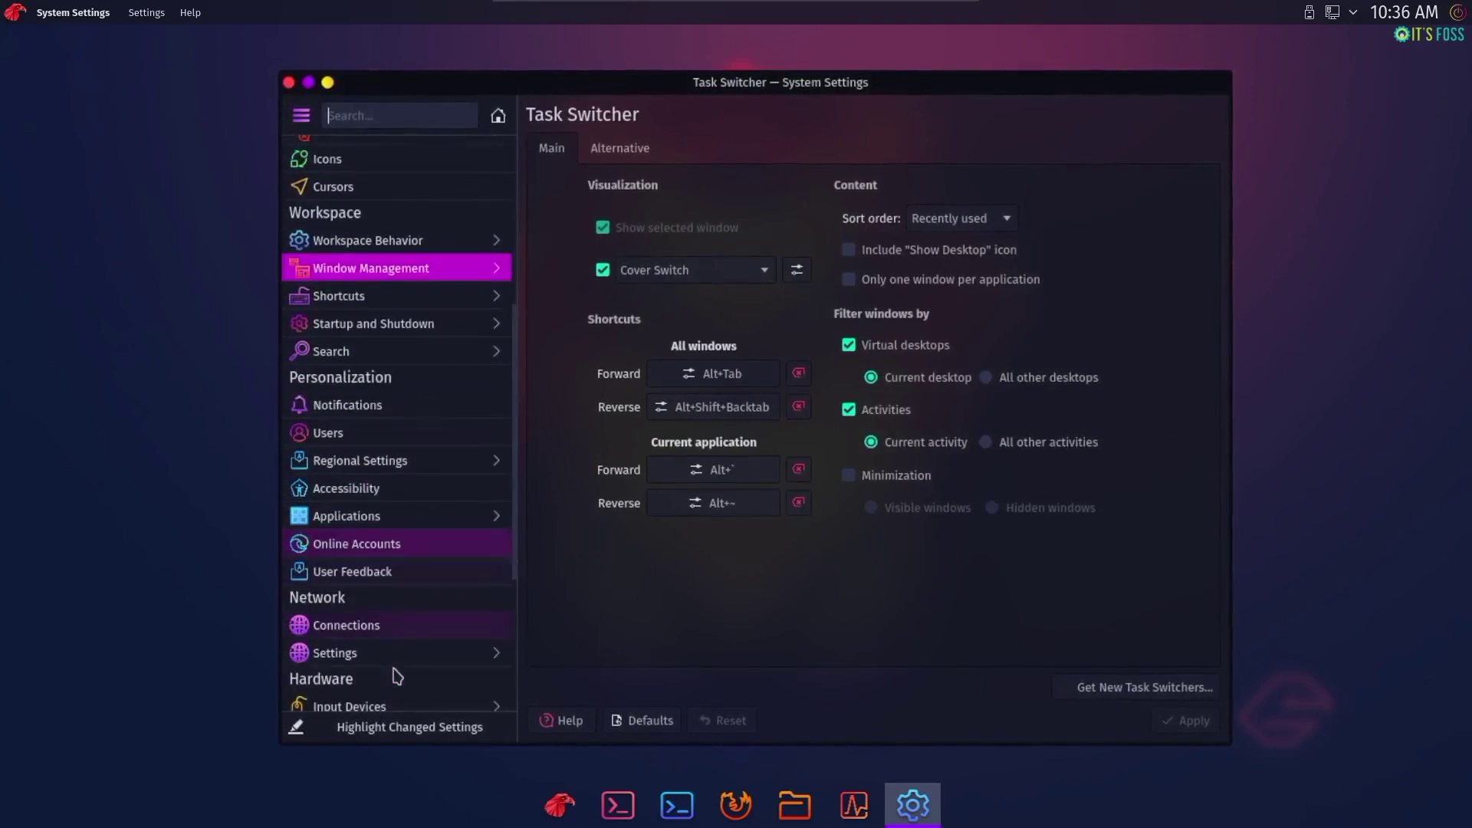
# - Visit Online Accounts, Notifications, Bluetooth and Power Management, ending on System Information
pyautogui.click(389, 555)
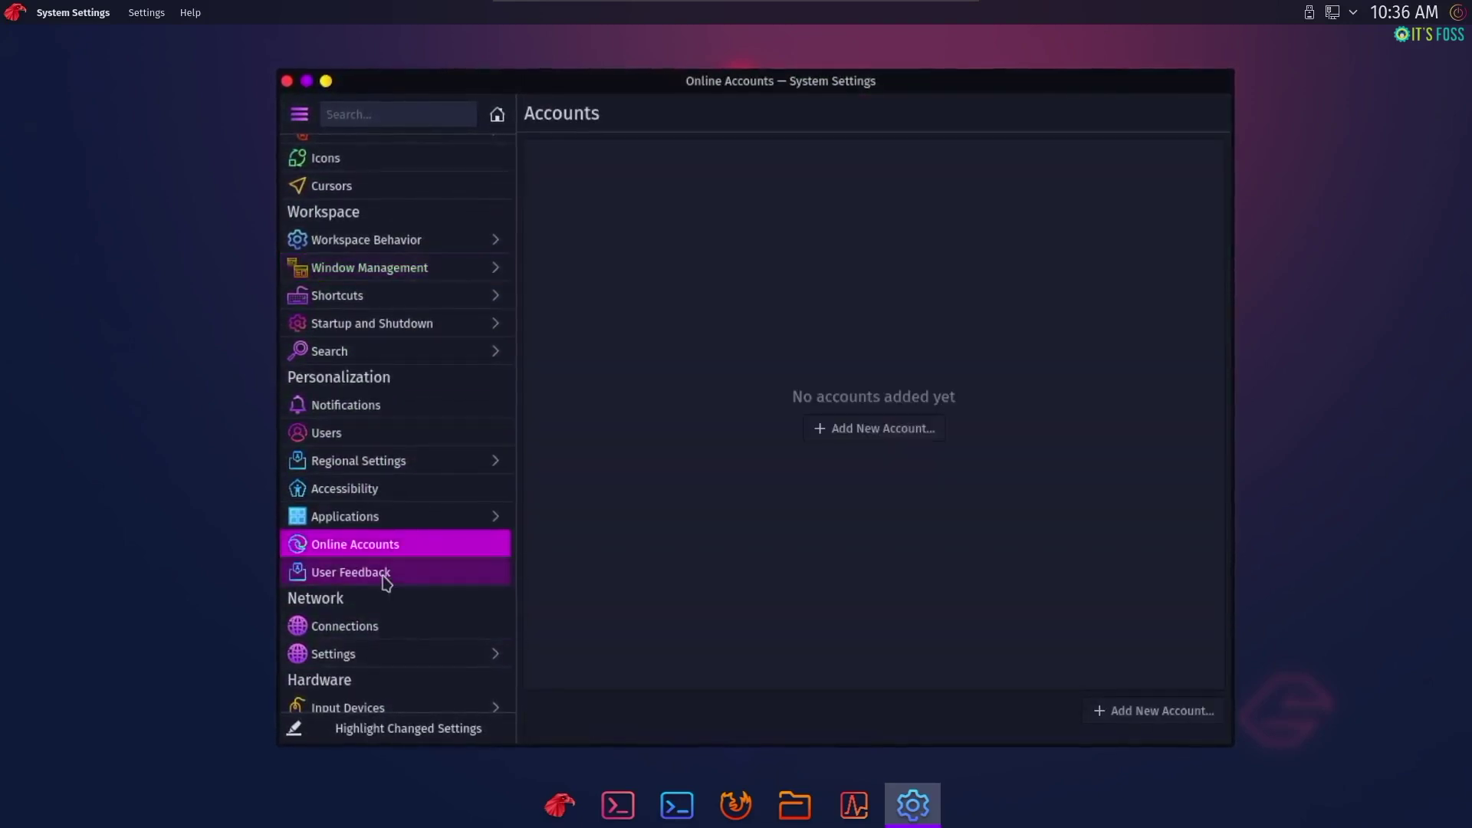
pyautogui.click(407, 410)
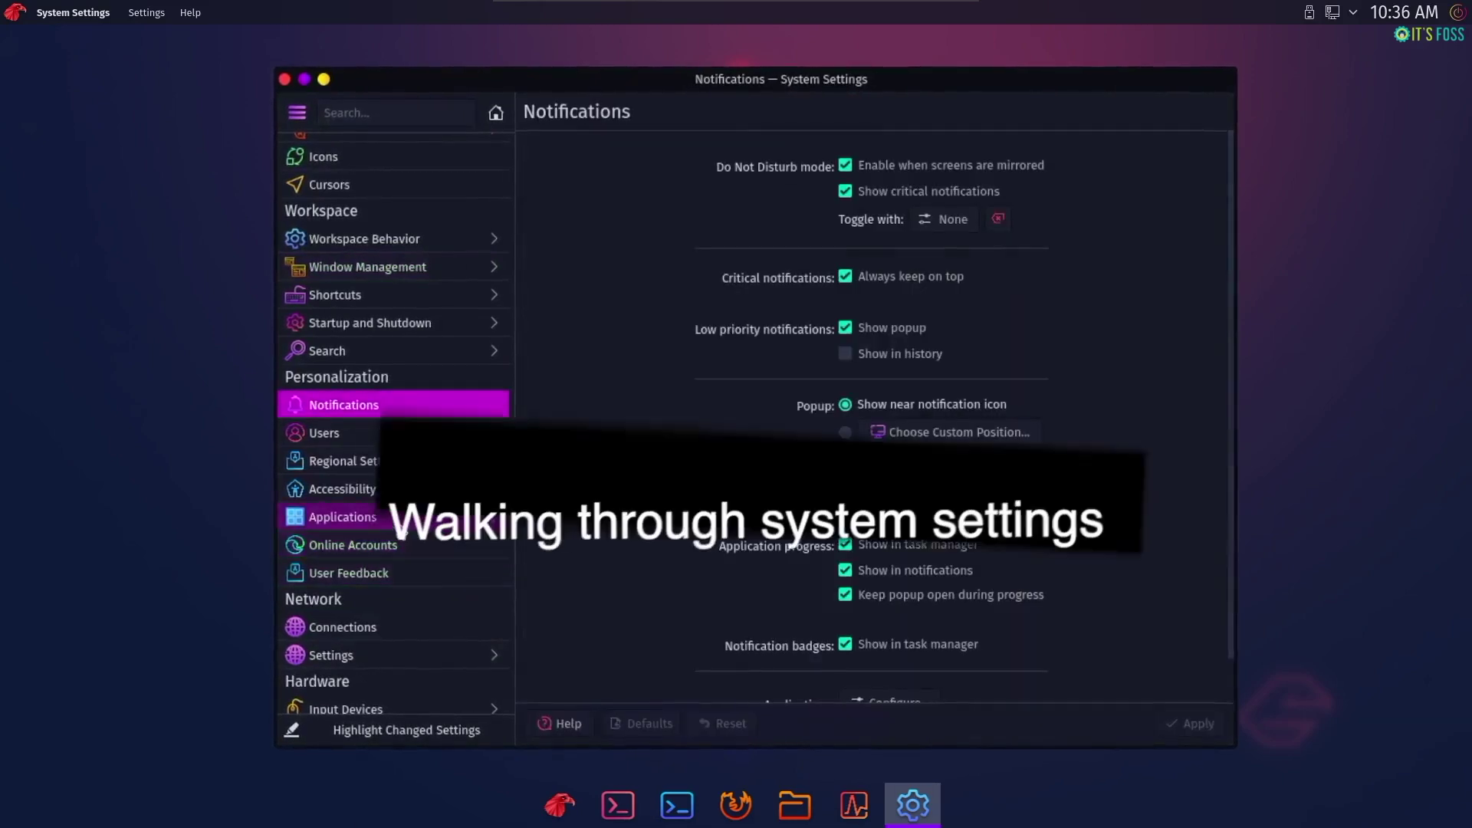
pyautogui.scroll(-1, 414, 613)
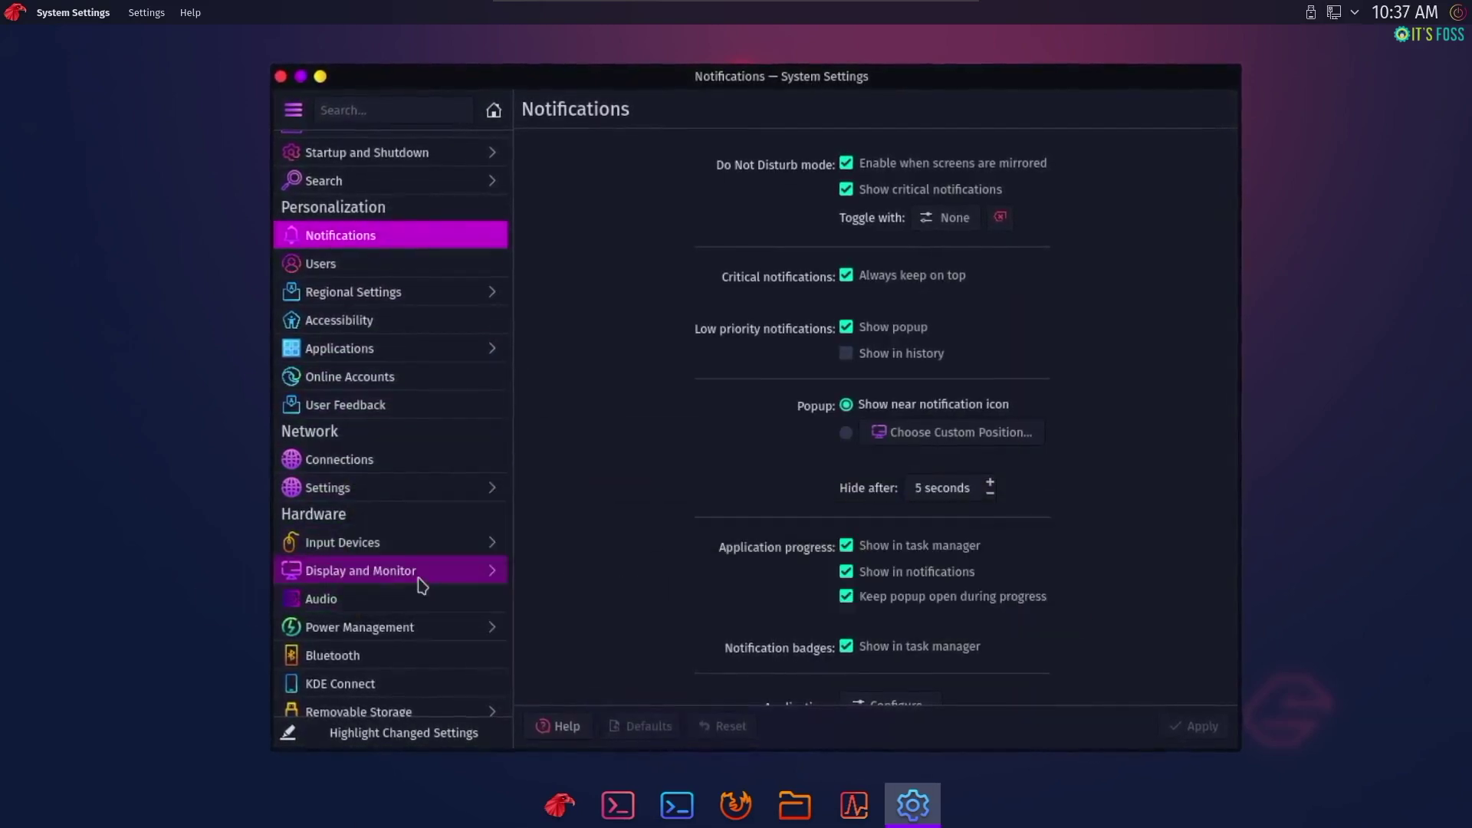
pyautogui.scroll(-2, 404, 677)
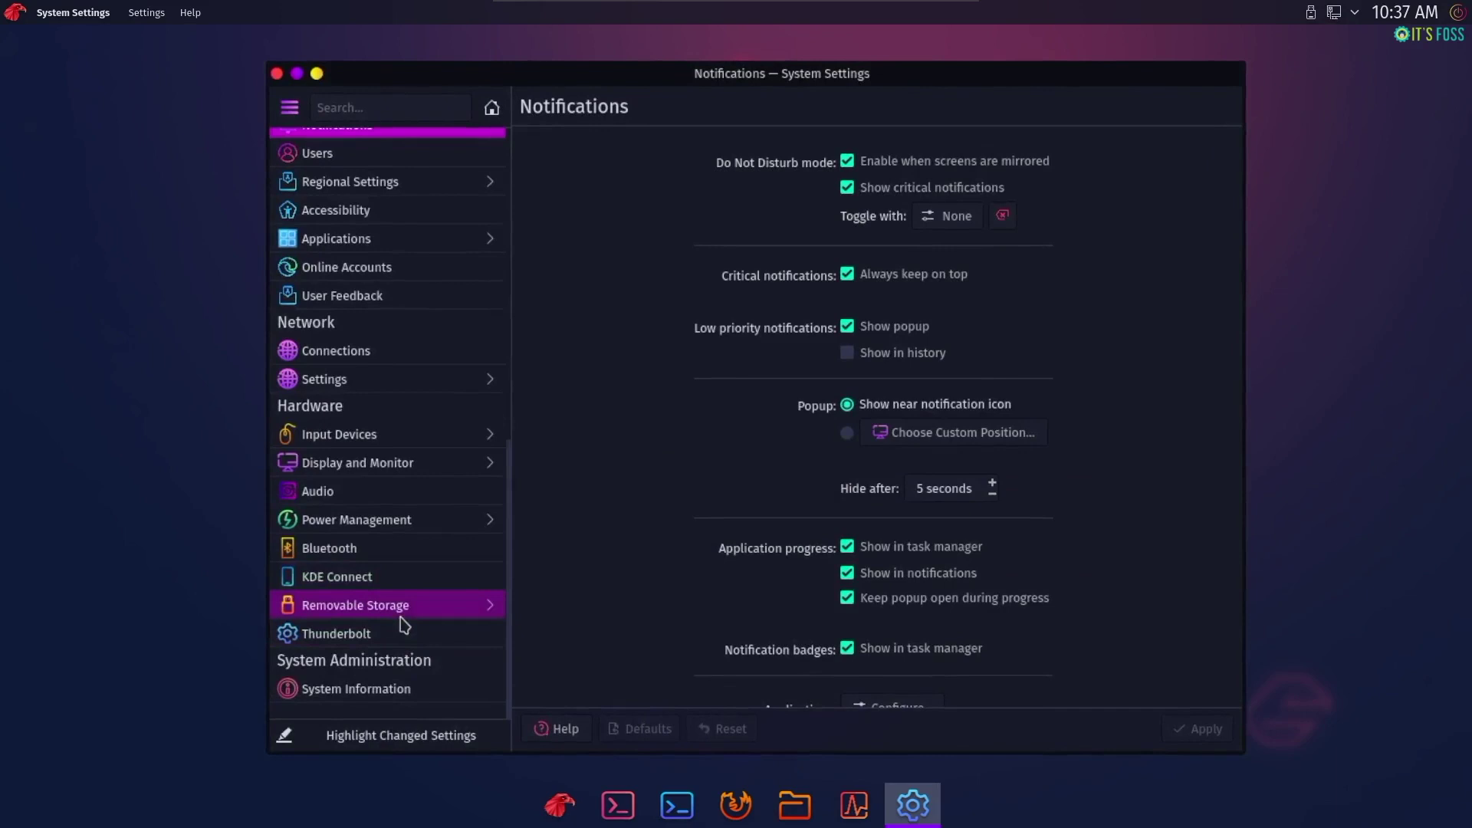
pyautogui.click(419, 547)
pyautogui.click(427, 524)
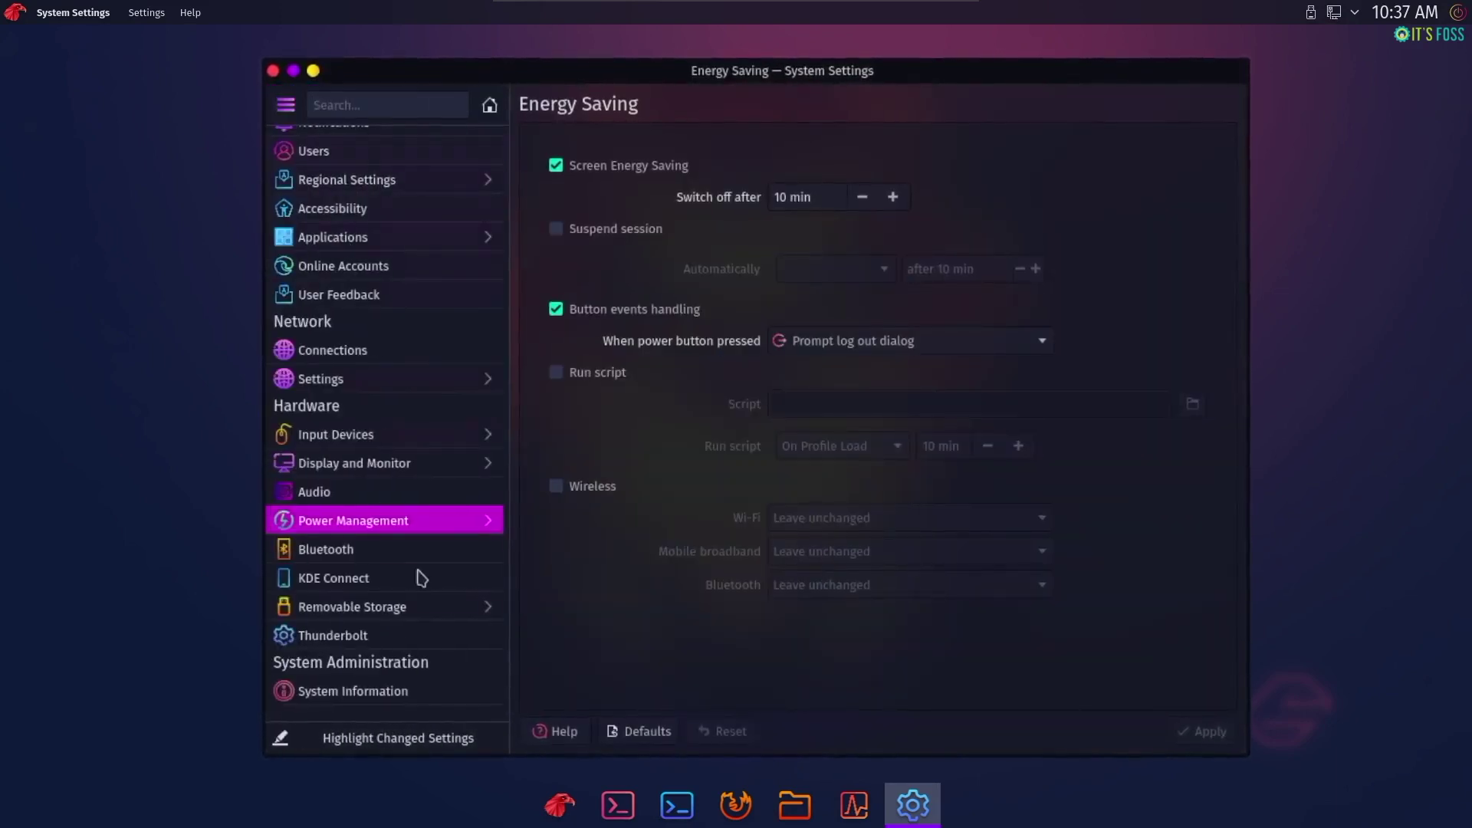
pyautogui.click(387, 695)
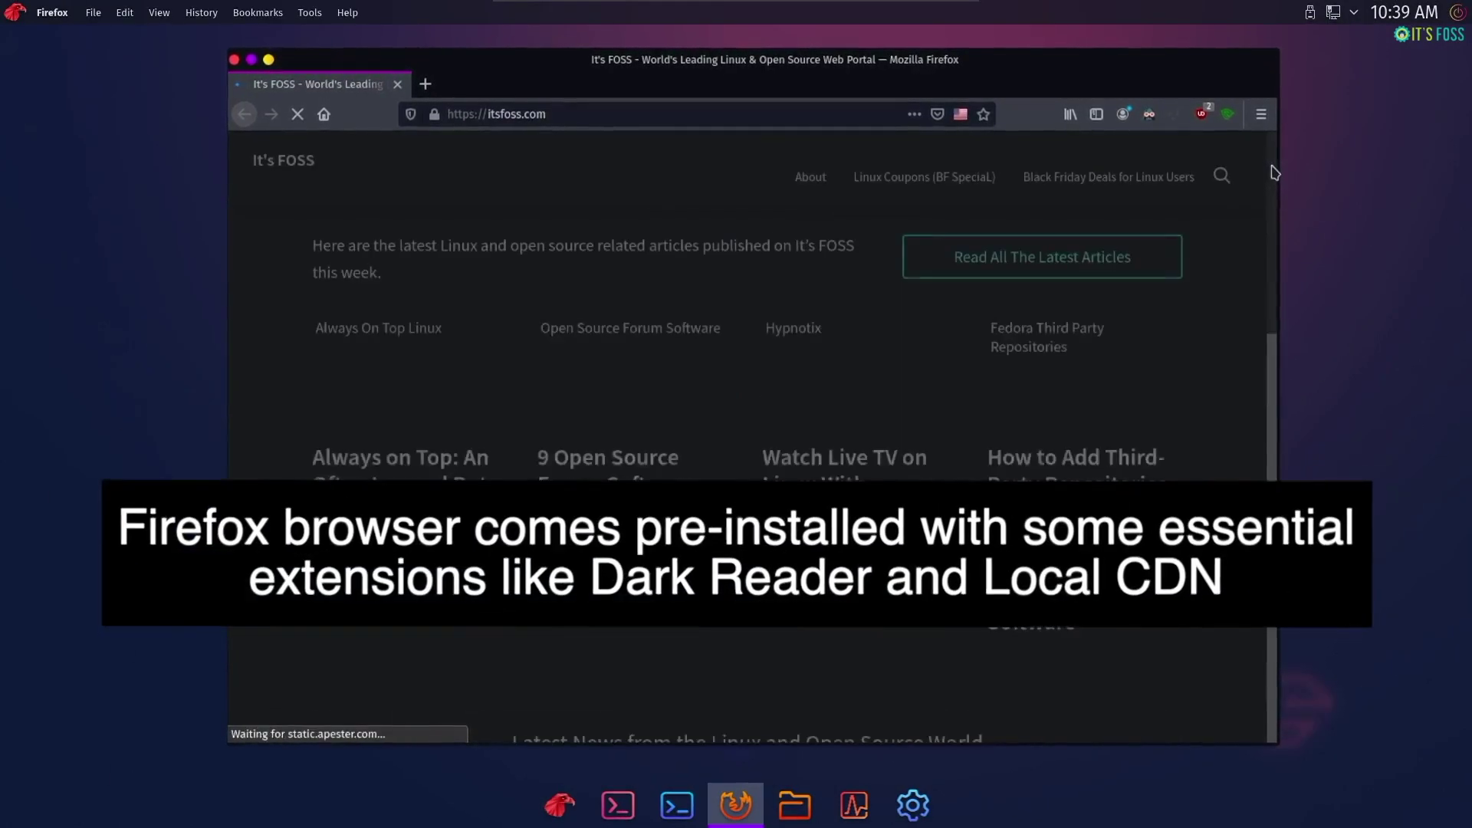
# - Scroll through the It's FOSS homepage and open Firefox's main menu
pyautogui.scroll(-10, 1277, 165)
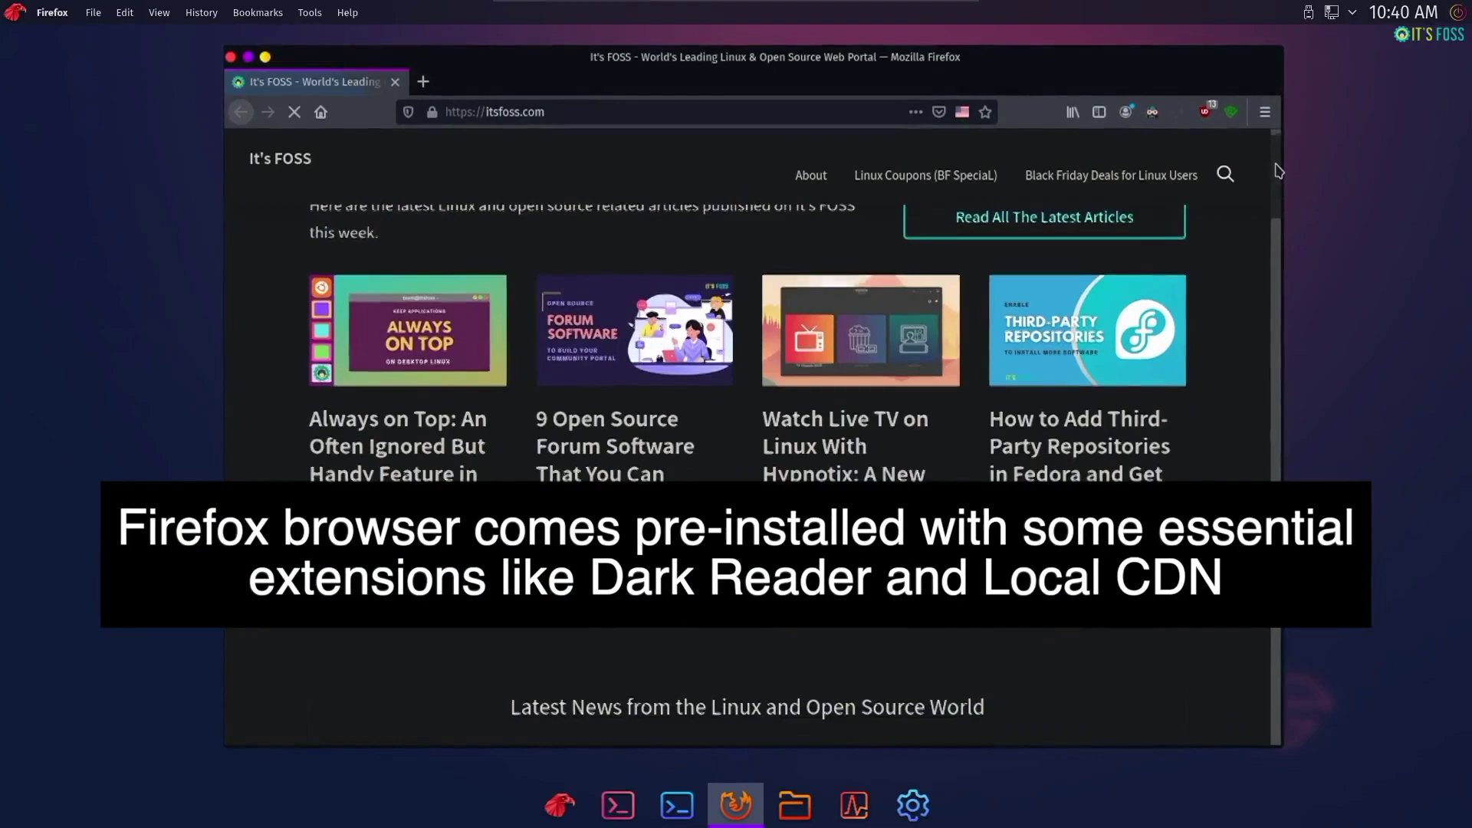
pyautogui.scroll(-15, 1284, 267)
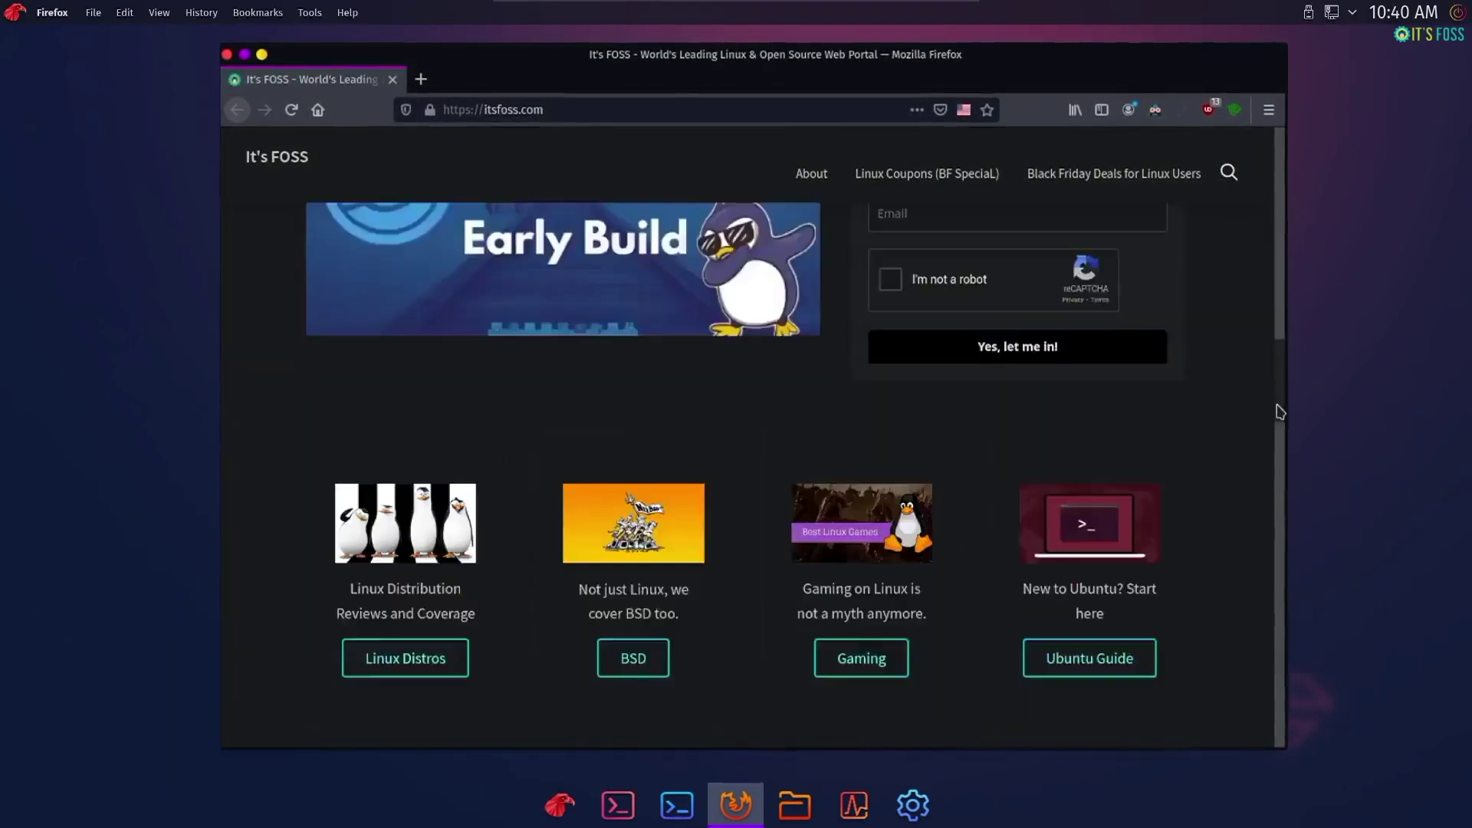
pyautogui.scroll(20, 1287, 704)
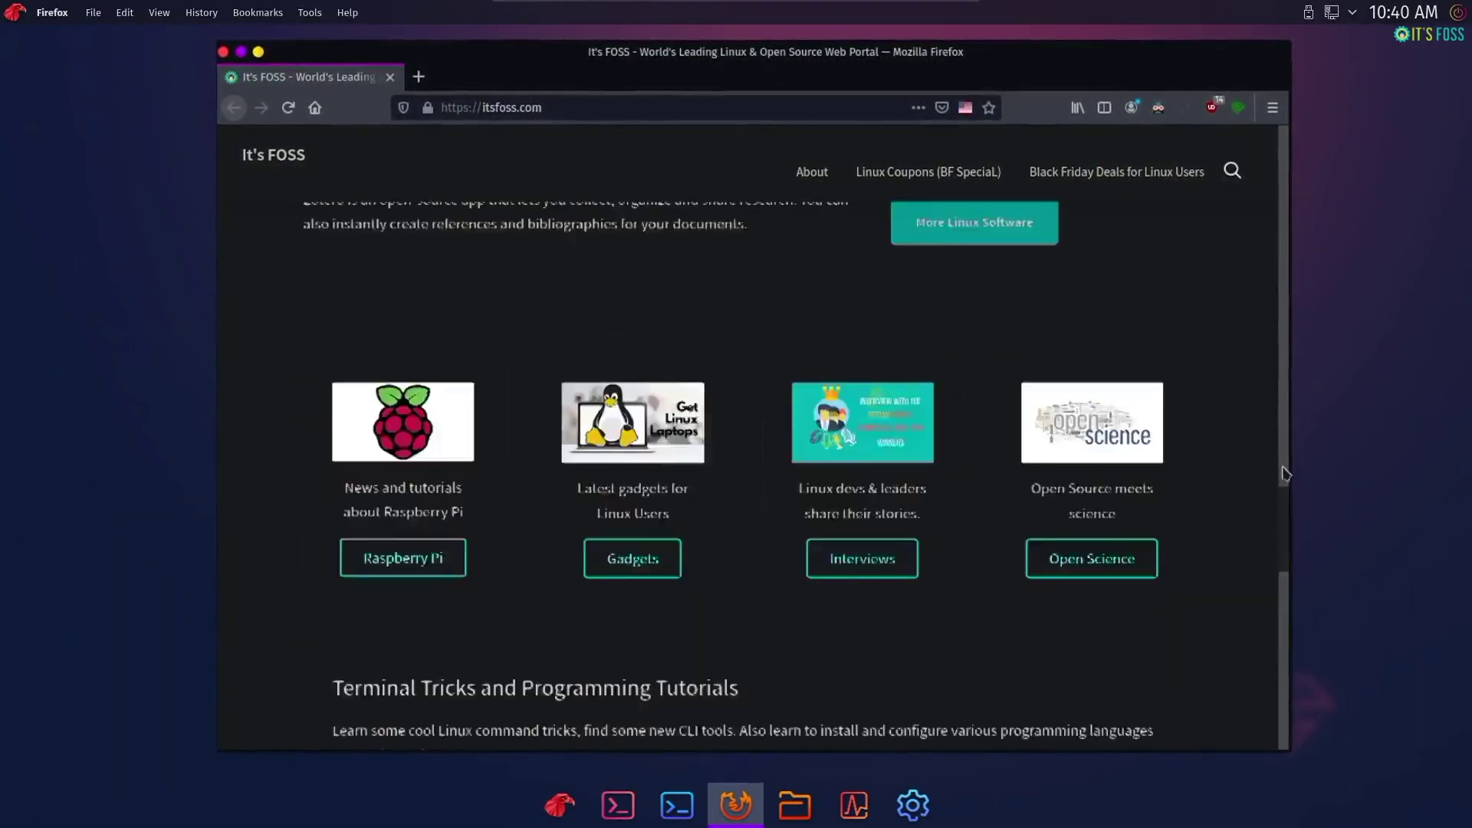
pyautogui.click(1272, 108)
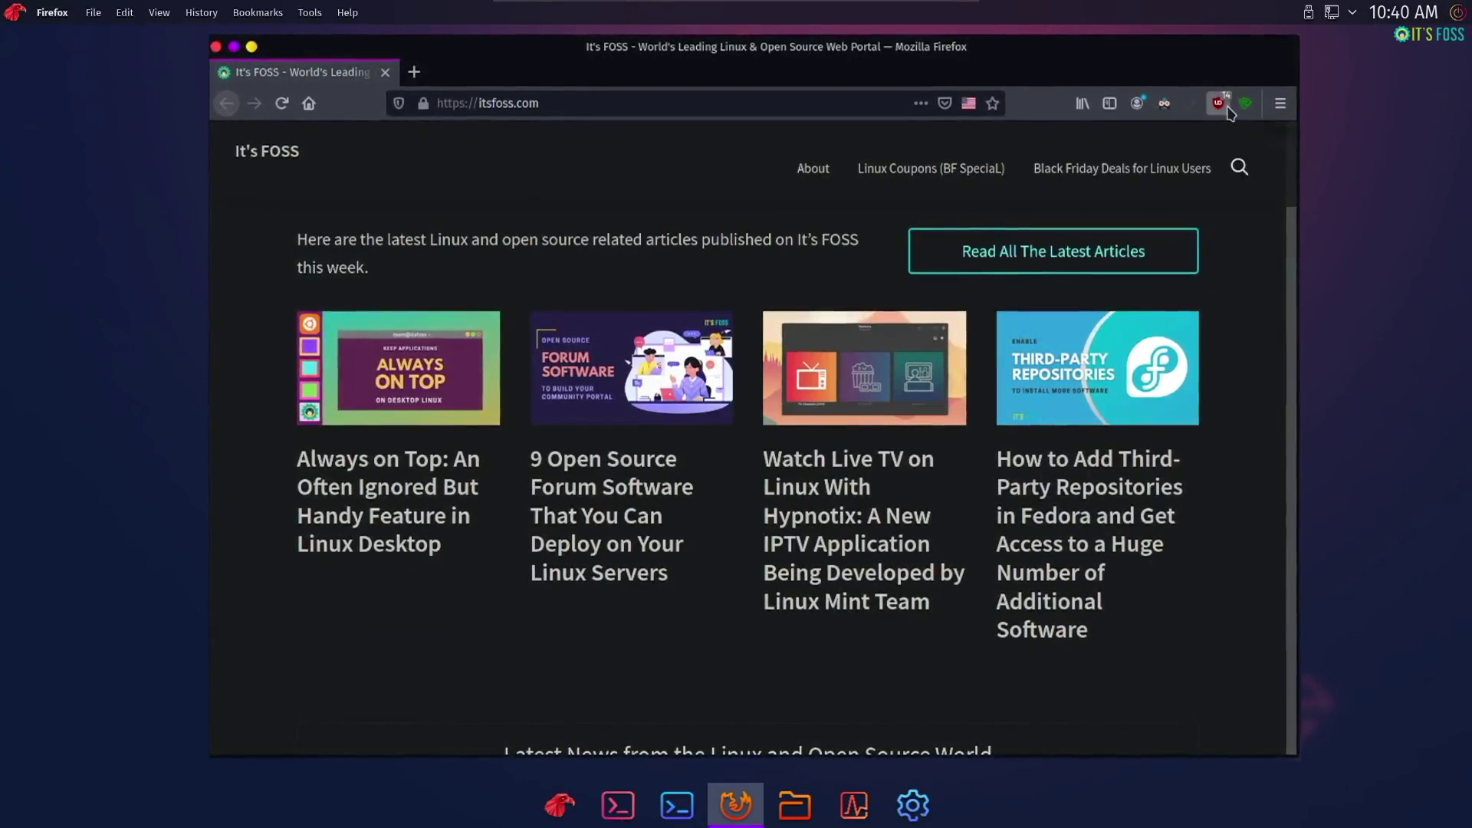
# - Open and dismiss the ad blocker popup, then view and close the Dark Reader filter options
pyautogui.click(1218, 103)
pyautogui.click(1218, 103)
pyautogui.click(1164, 103)
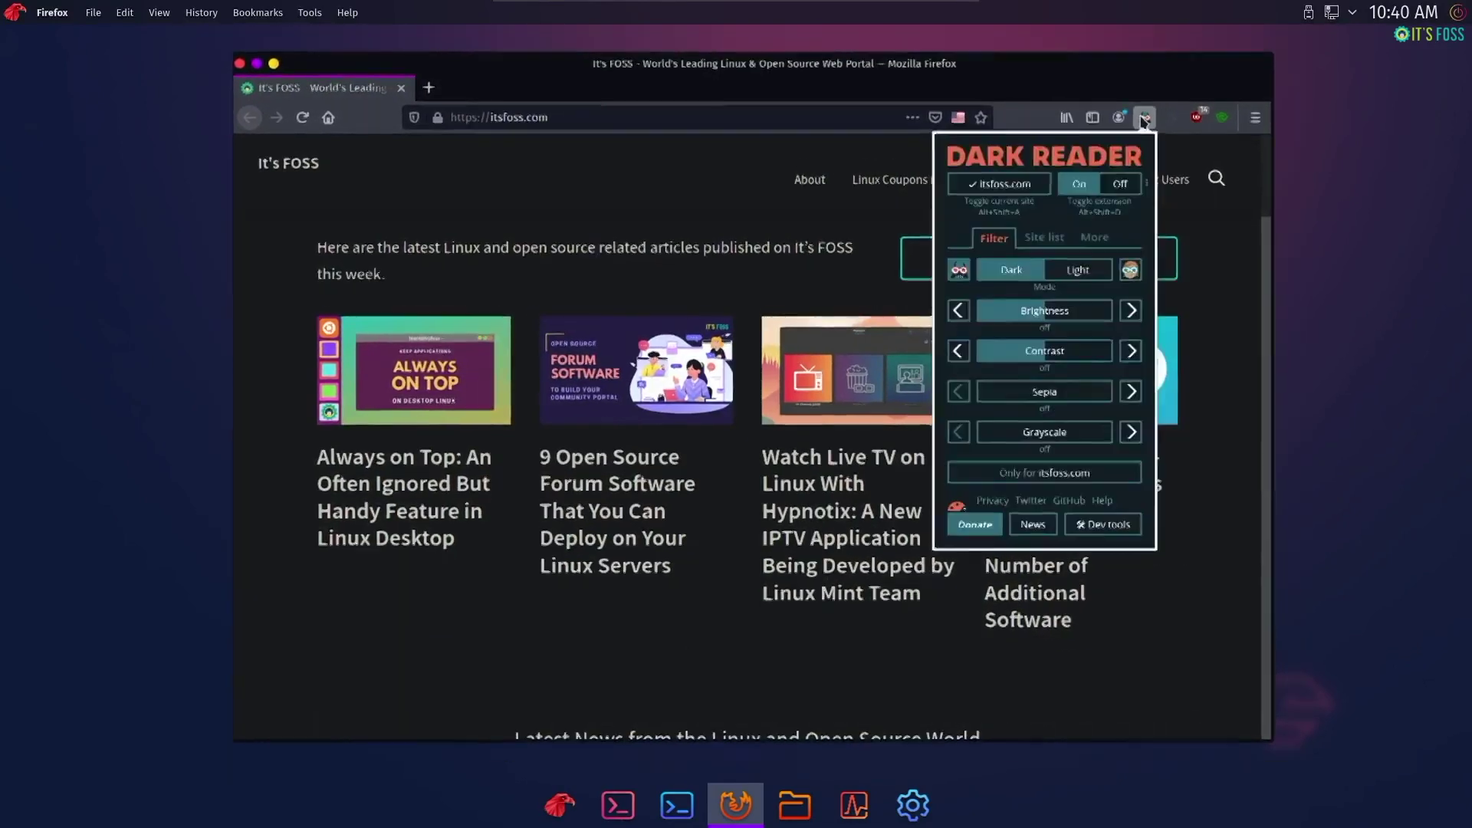
pyautogui.click(302, 110)
# - Close Firefox and launch Konsole, showing the neofetch summary at a fish prompt
pyautogui.click(266, 82)
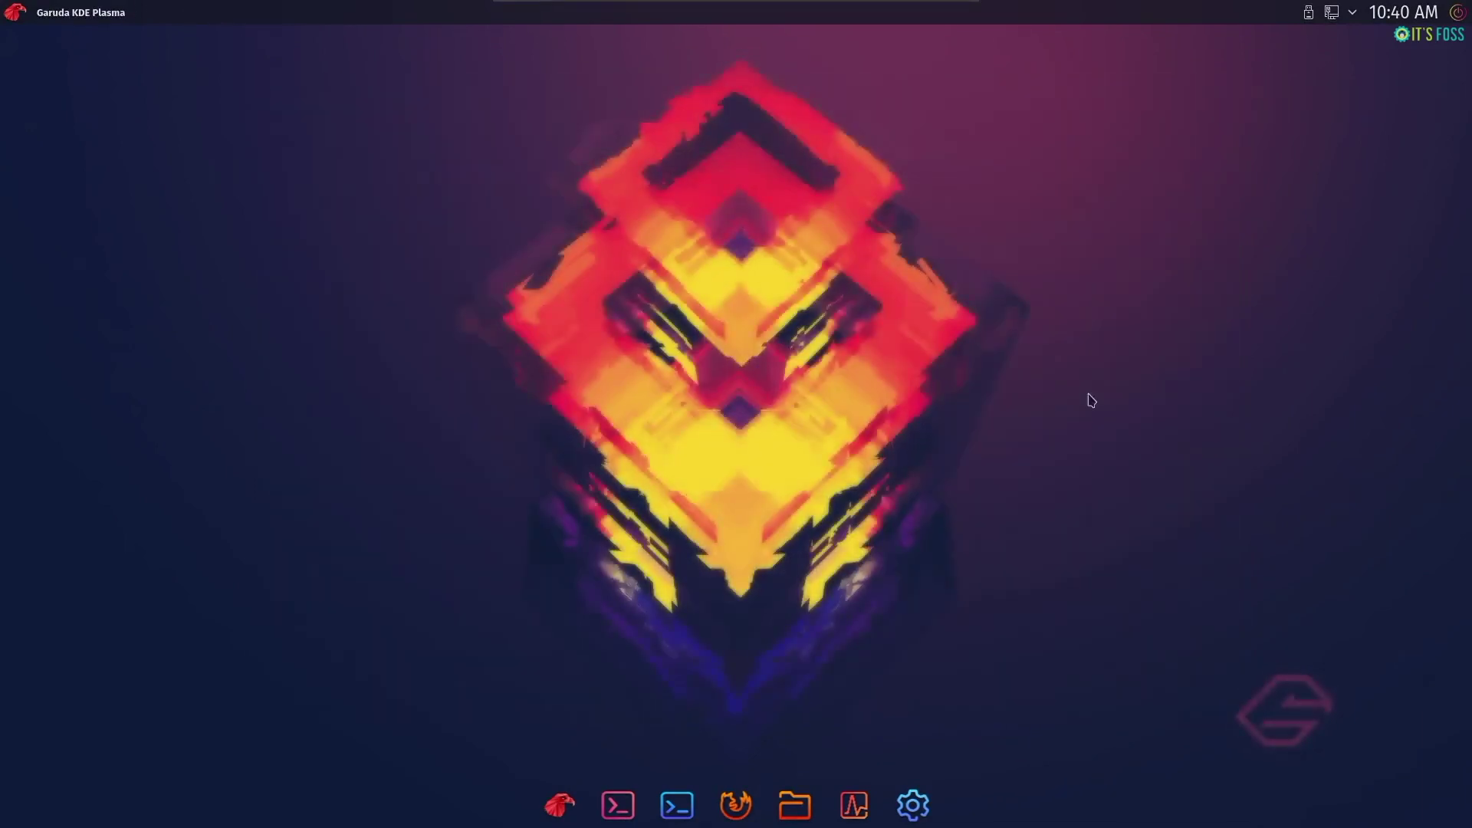
pyautogui.click(674, 805)
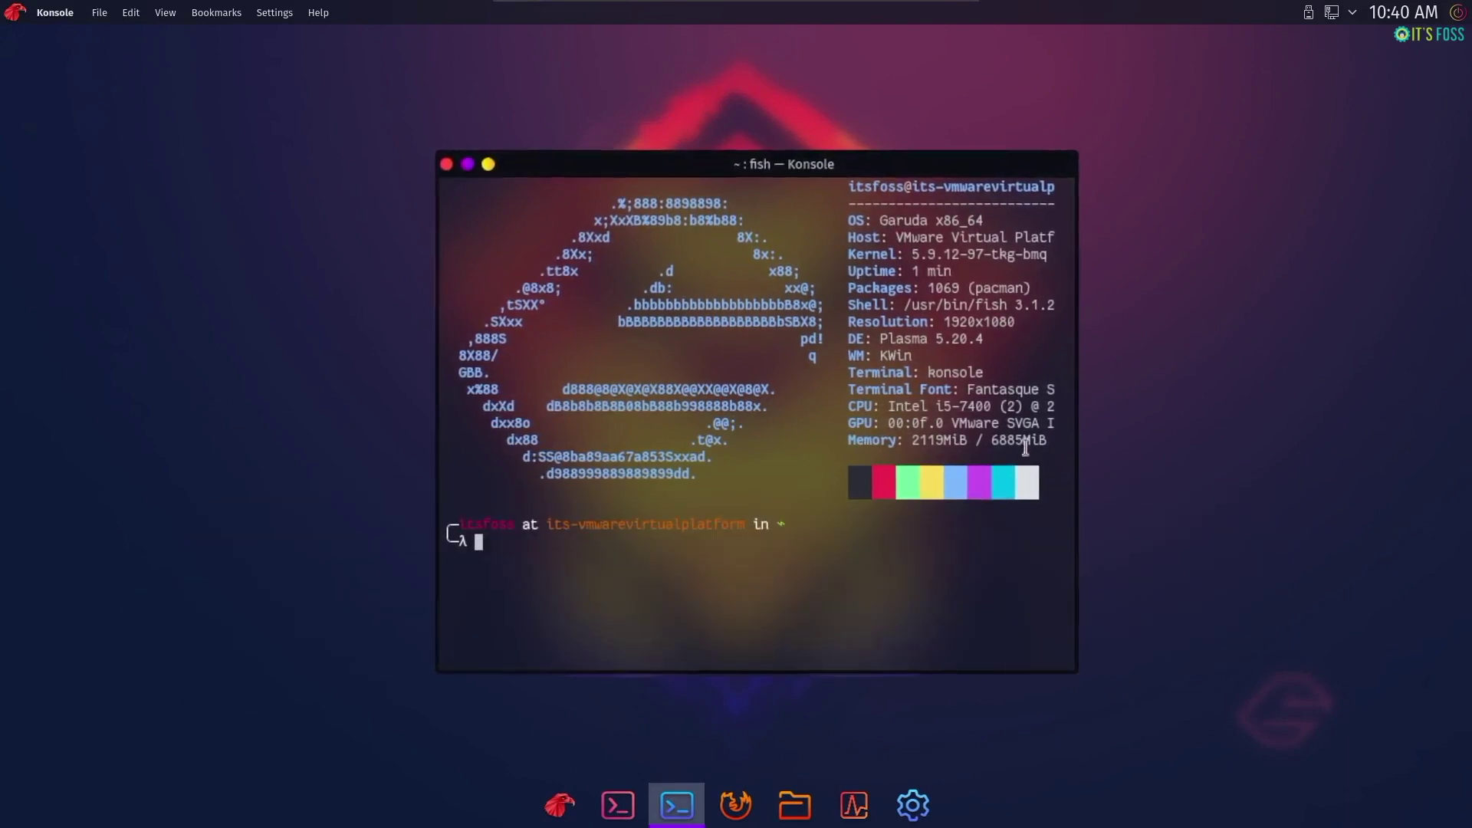
# - Close Konsole and launch Alacritty, showing its neofetch summary at a fish prompt
pyautogui.click(445, 162)
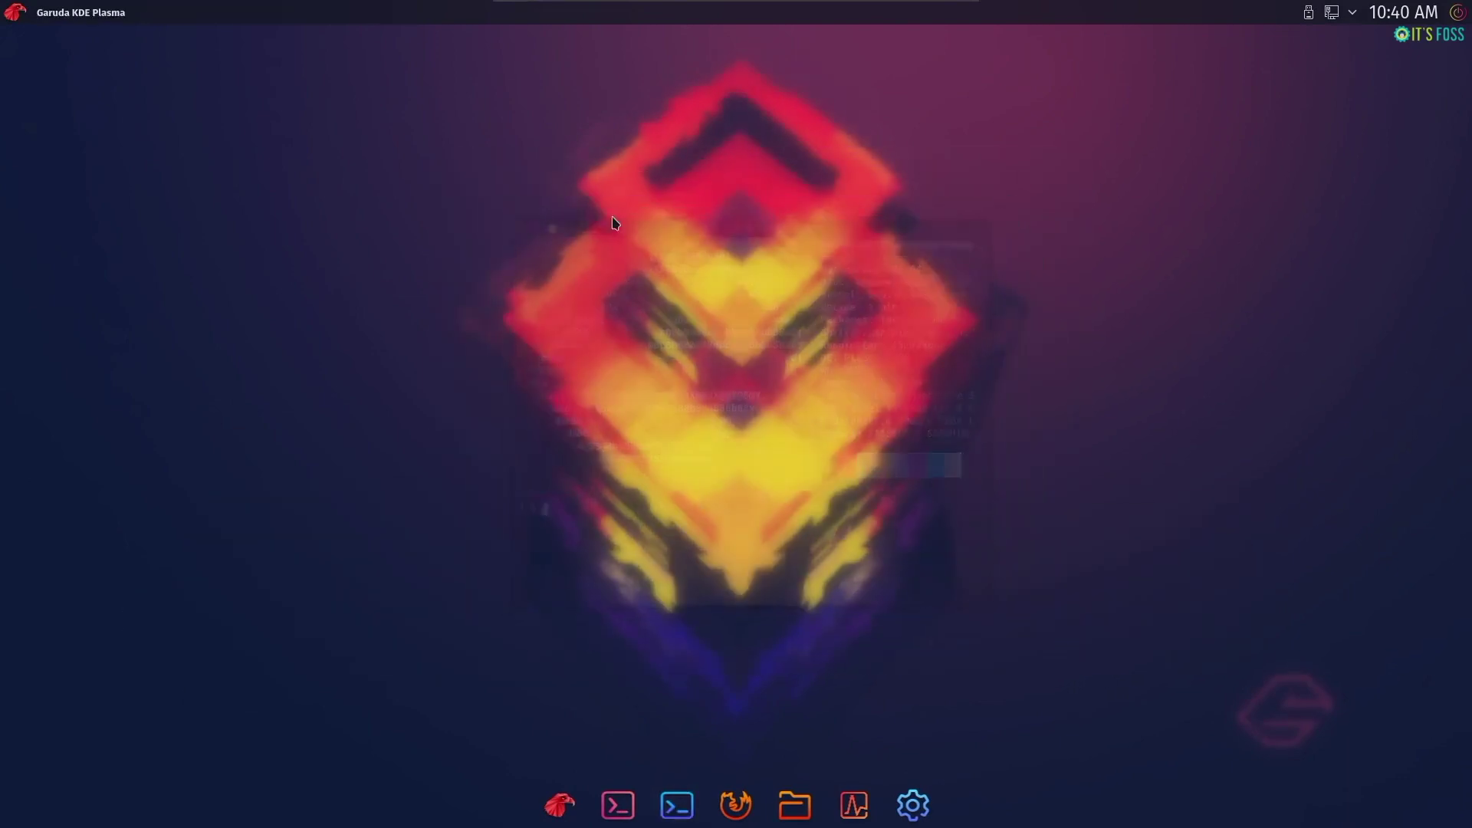
pyautogui.click(619, 818)
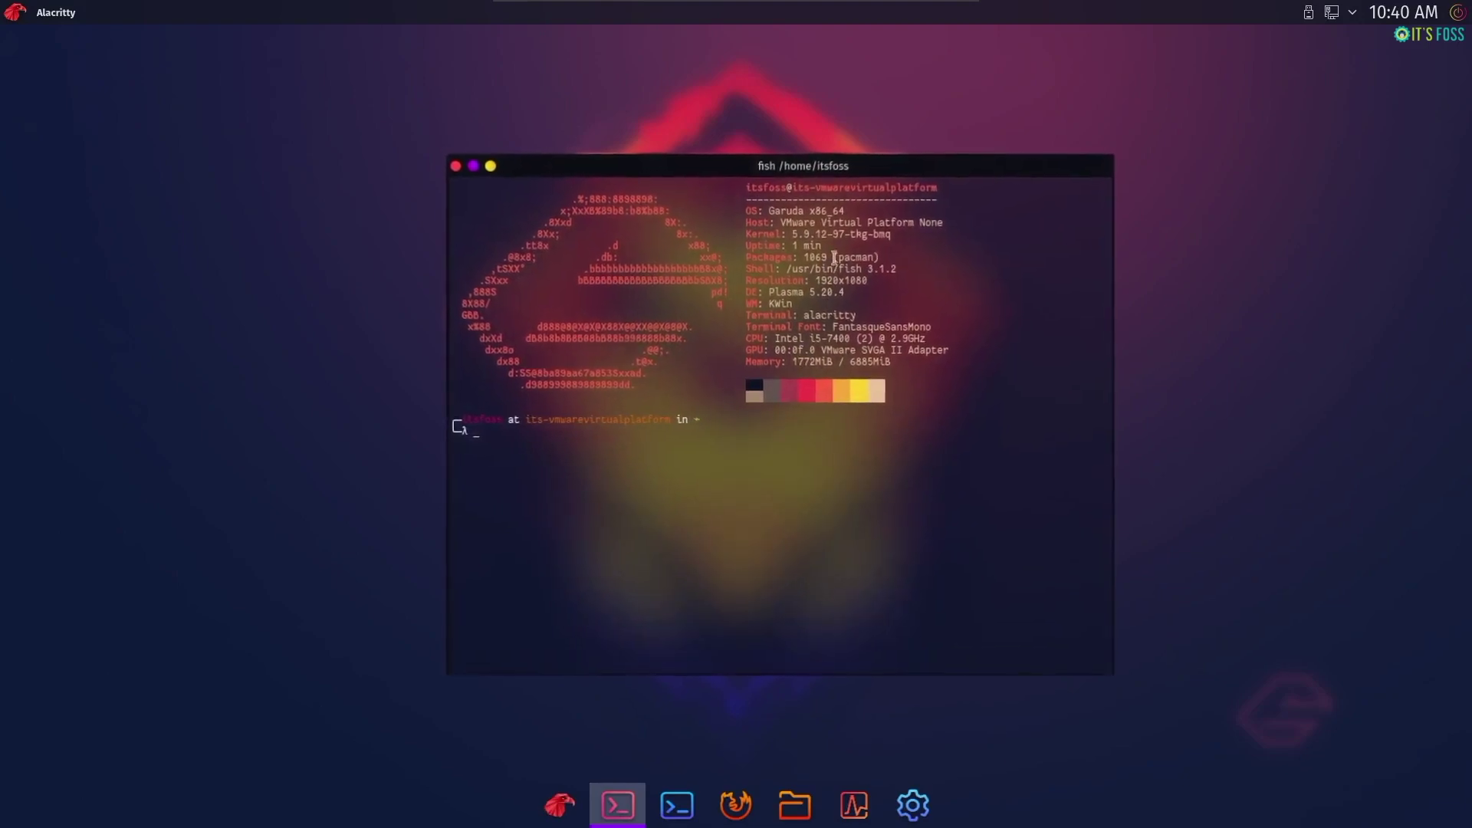